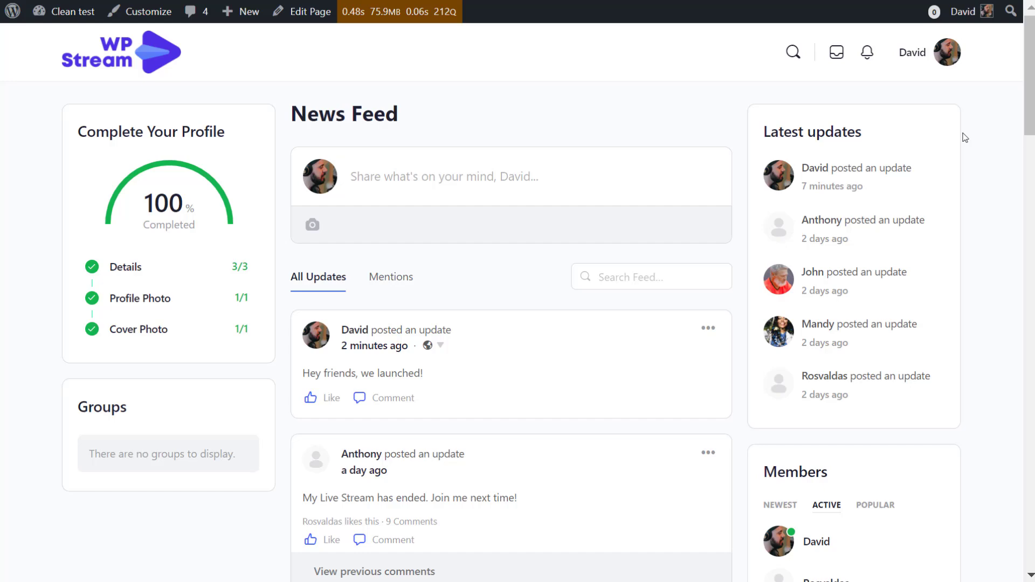
# - Visit the WordPress admin area and look over the WpStream account credentials page
pyautogui.scroll(-6, 964, 138)
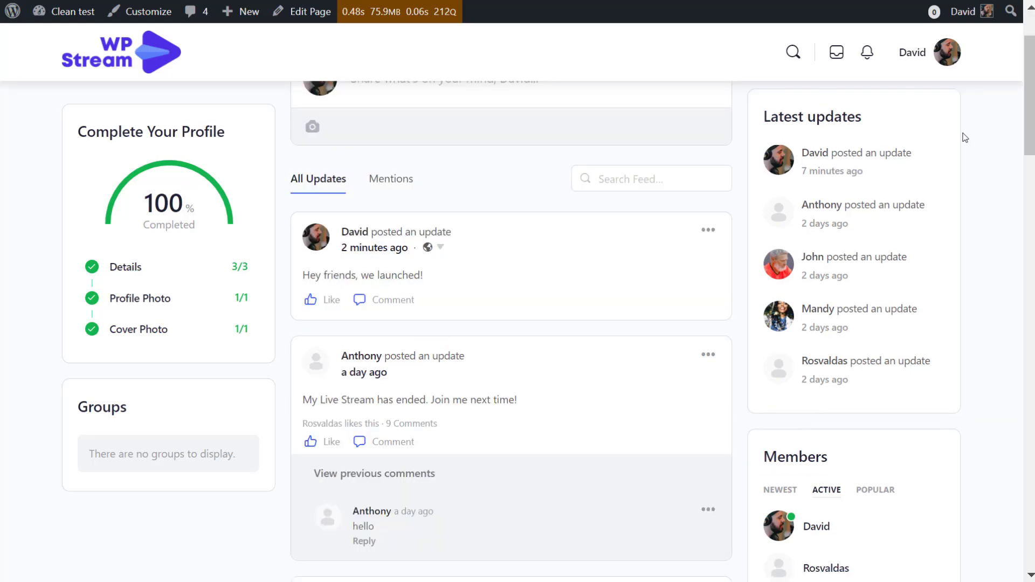
pyautogui.scroll(3, 964, 137)
pyautogui.scroll(3, 964, 138)
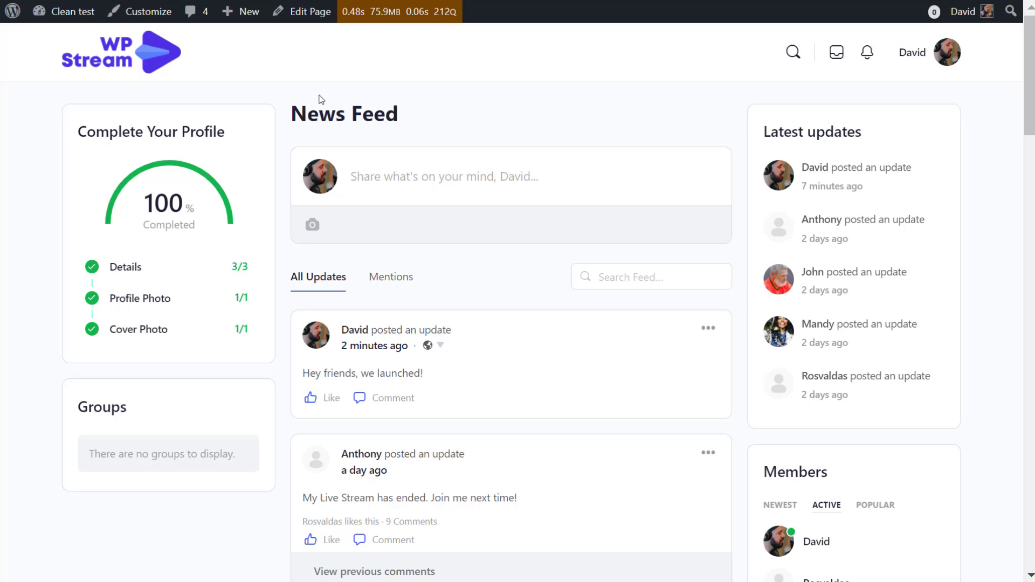
pyautogui.click(18, 15)
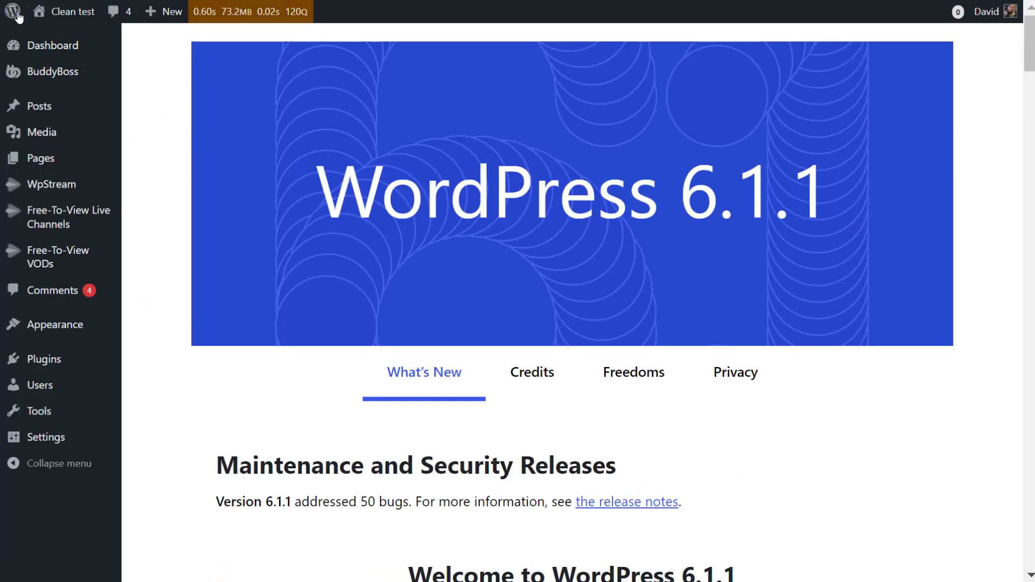
pyautogui.moveTo(86, 195)
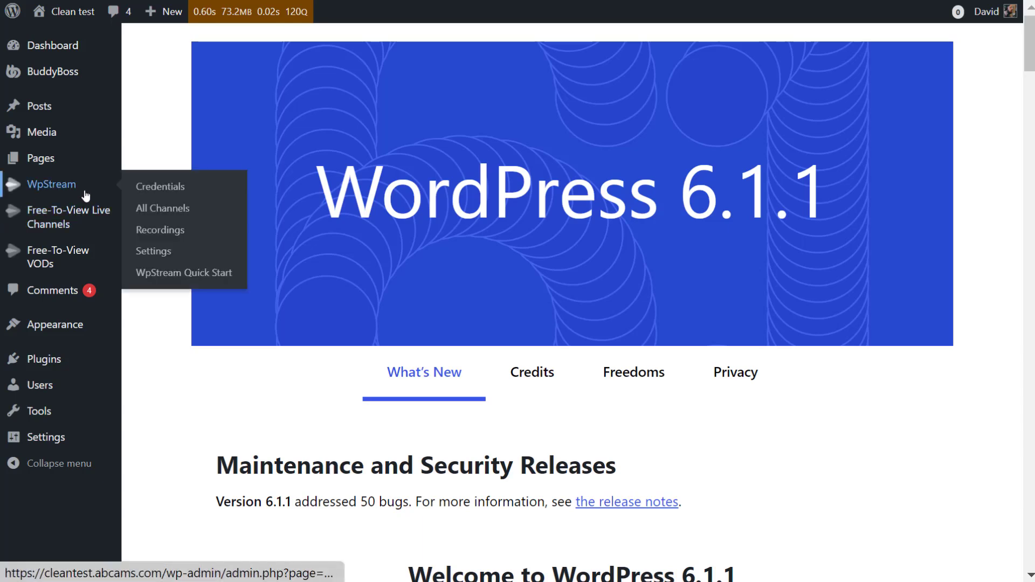
pyautogui.click(186, 192)
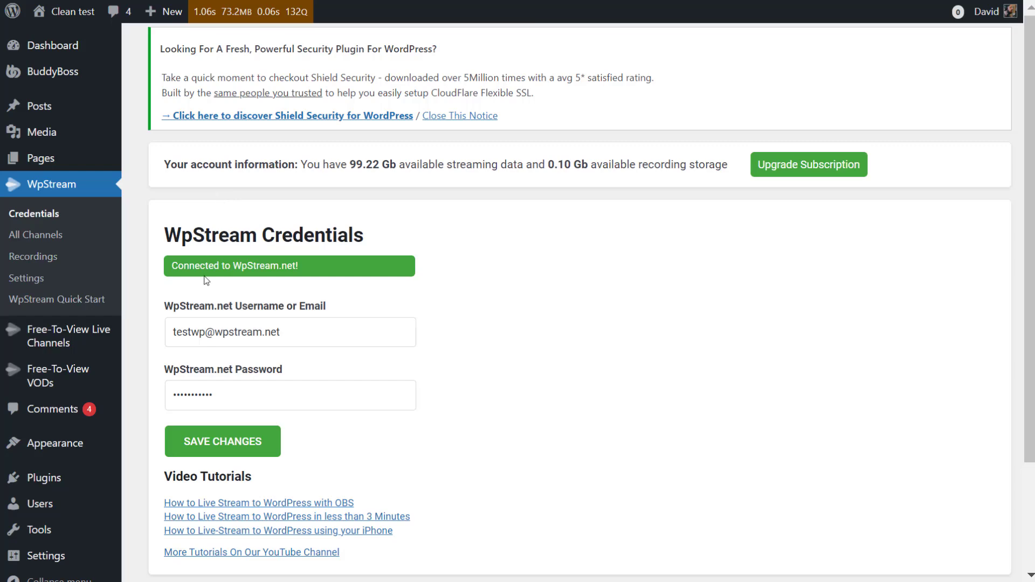
pyautogui.scroll(-2, 207, 280)
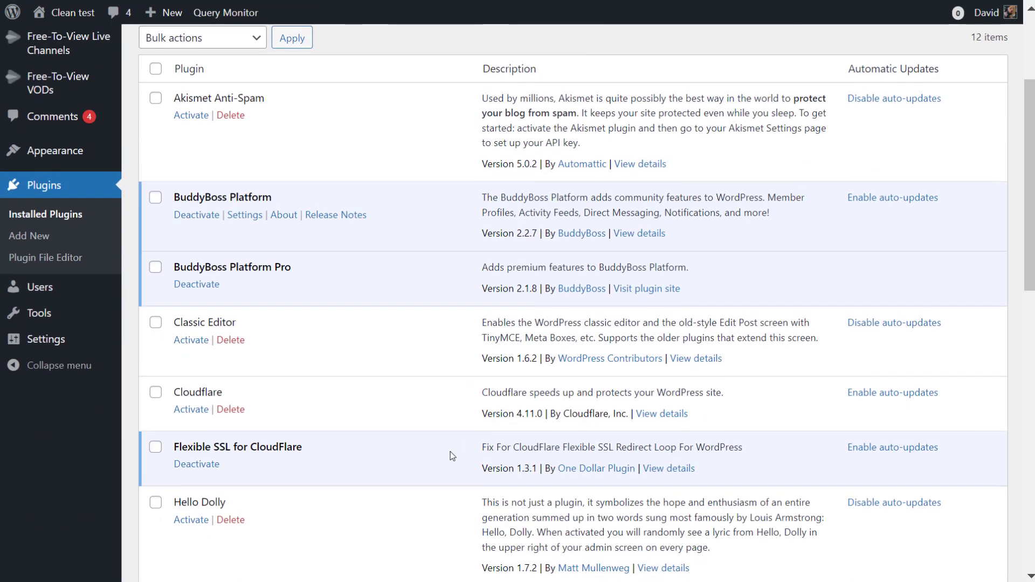
pyautogui.scroll(4, 169, 373)
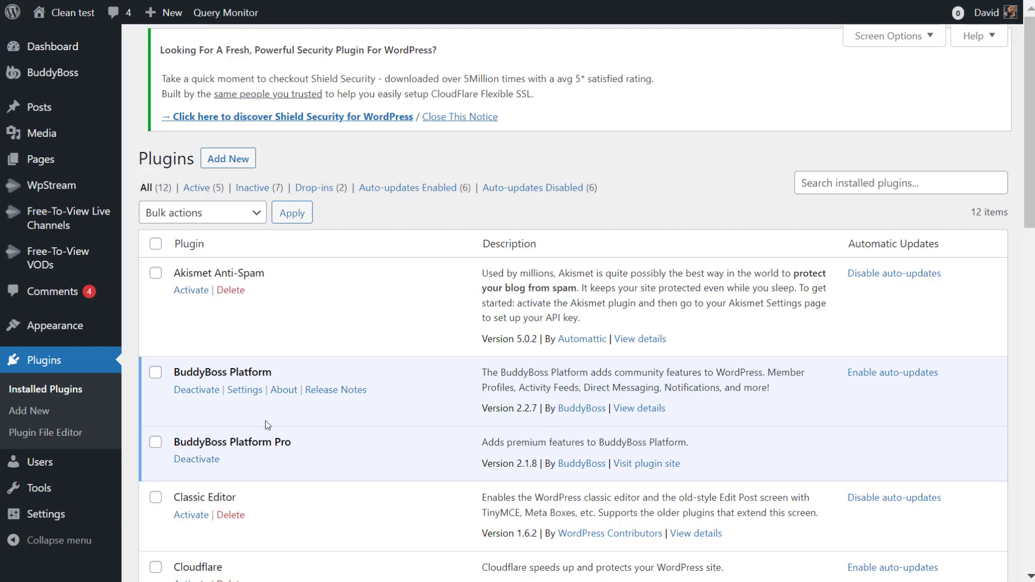
pyautogui.click(81, 326)
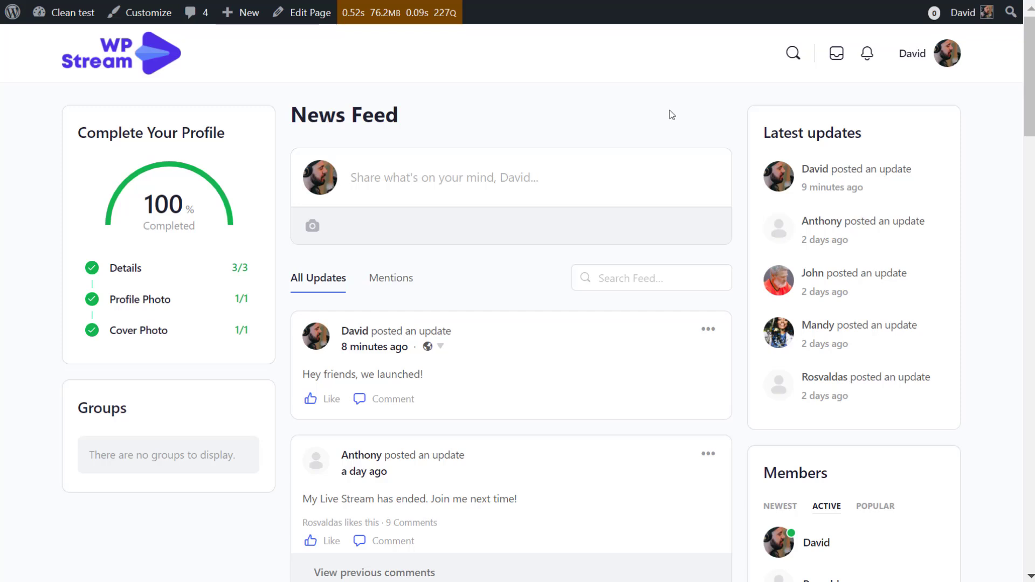
# - On your profile's Live Video tab, choose your own channel, ID 91, in Select the Channel
pyautogui.moveTo(927, 53)
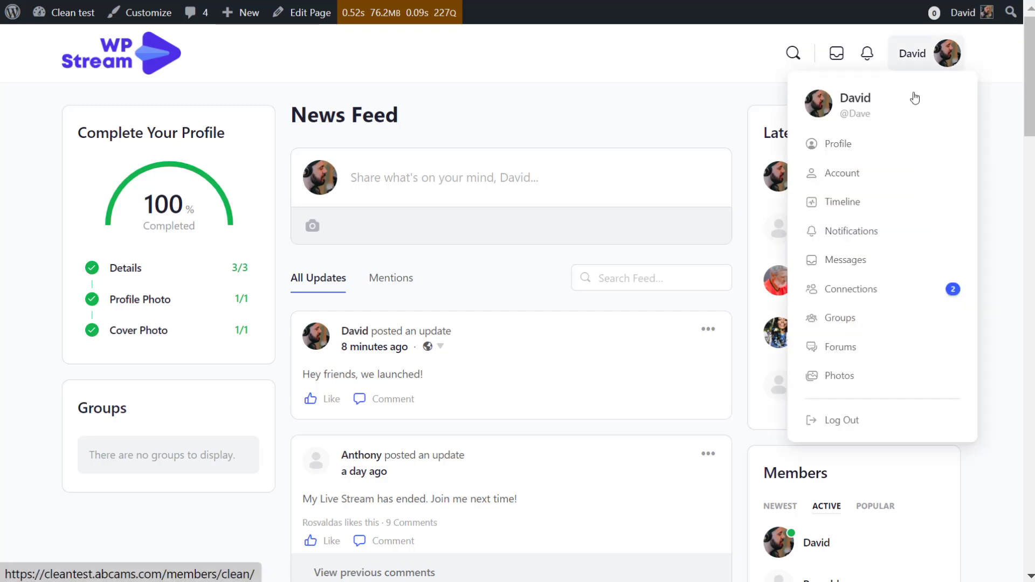
pyautogui.click(890, 145)
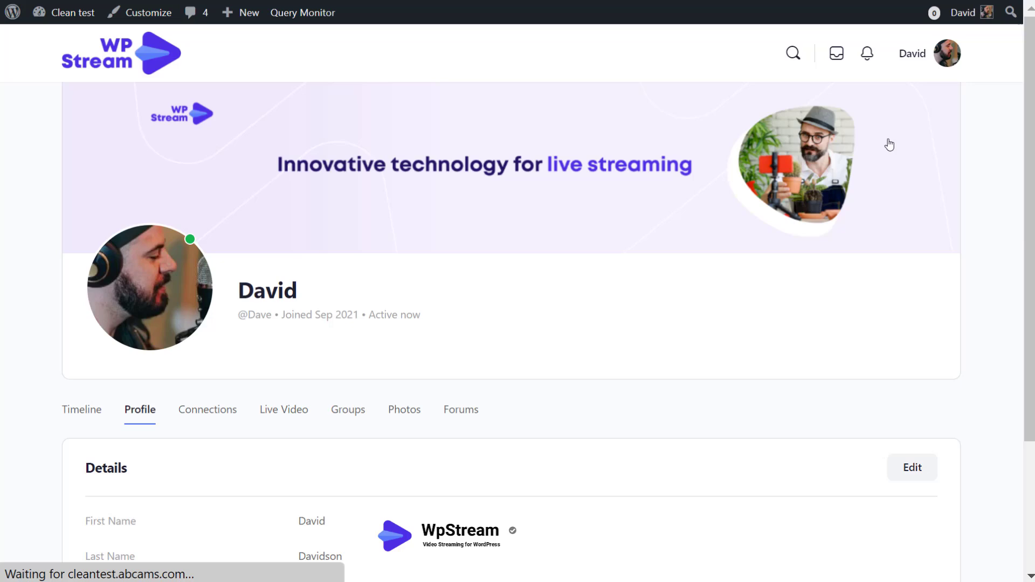
pyautogui.click(264, 419)
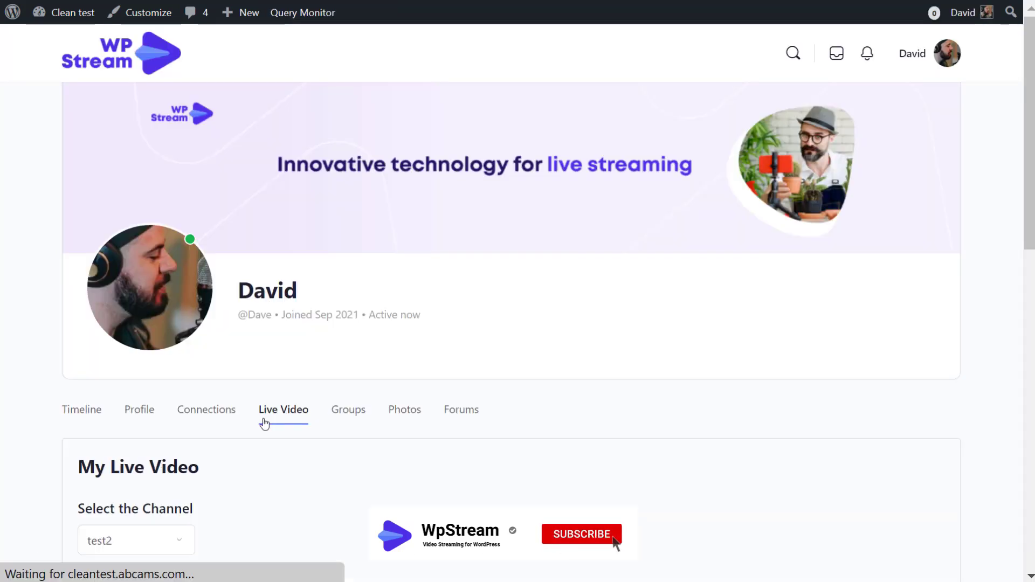
pyautogui.scroll(-5, 291, 366)
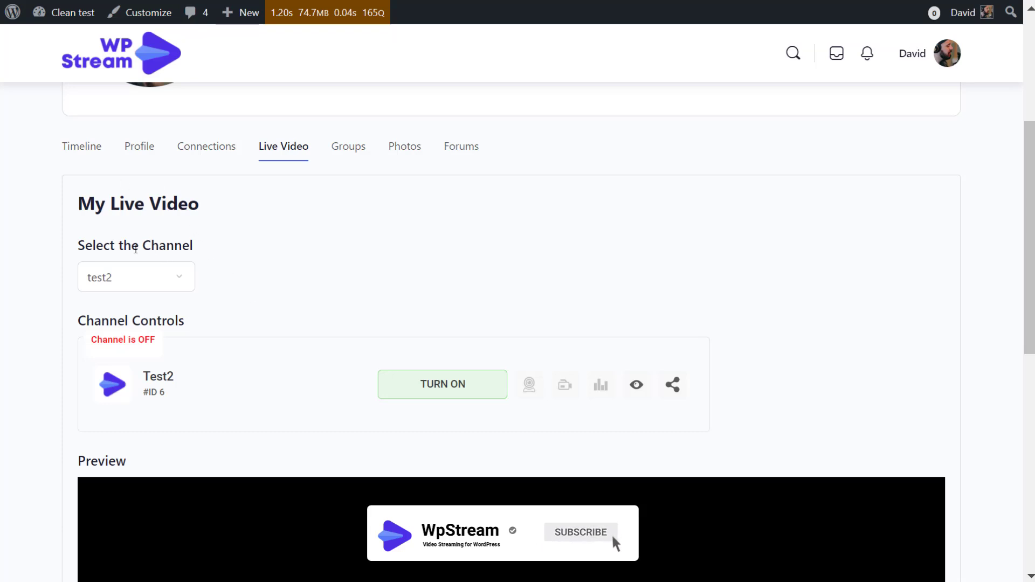
pyautogui.click(146, 275)
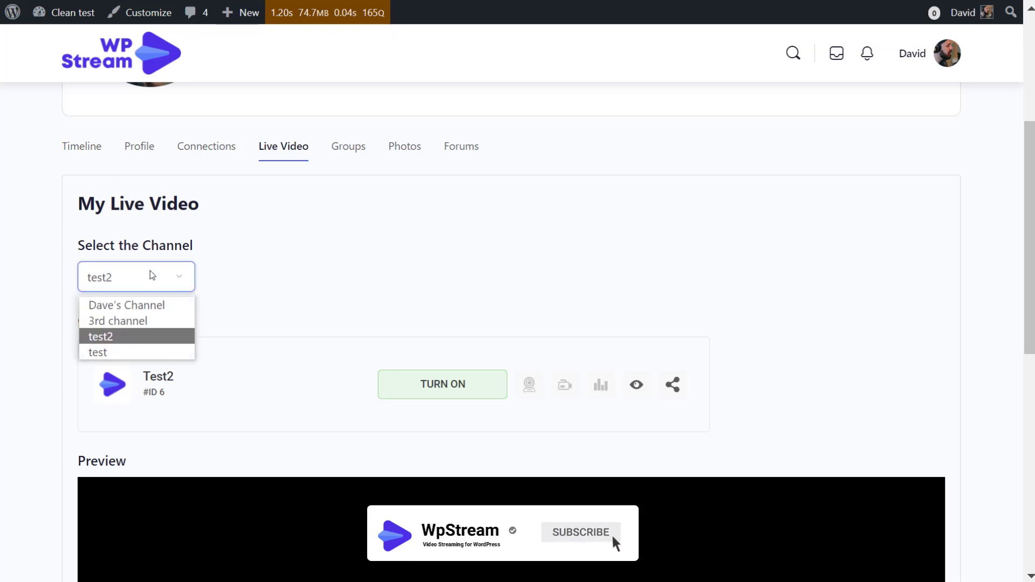
pyautogui.click(176, 305)
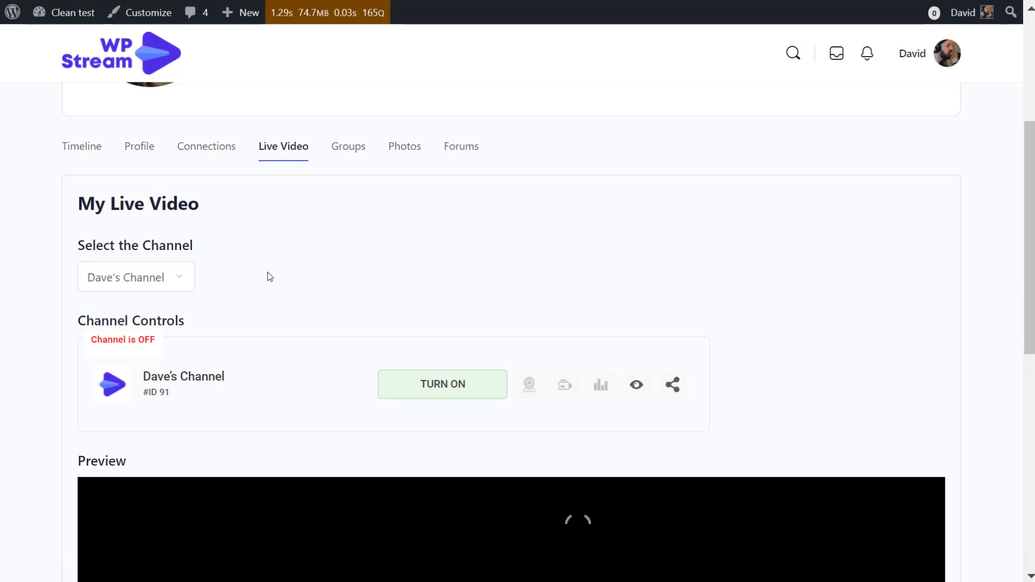
pyautogui.scroll(-8, 269, 277)
pyautogui.scroll(9, 271, 275)
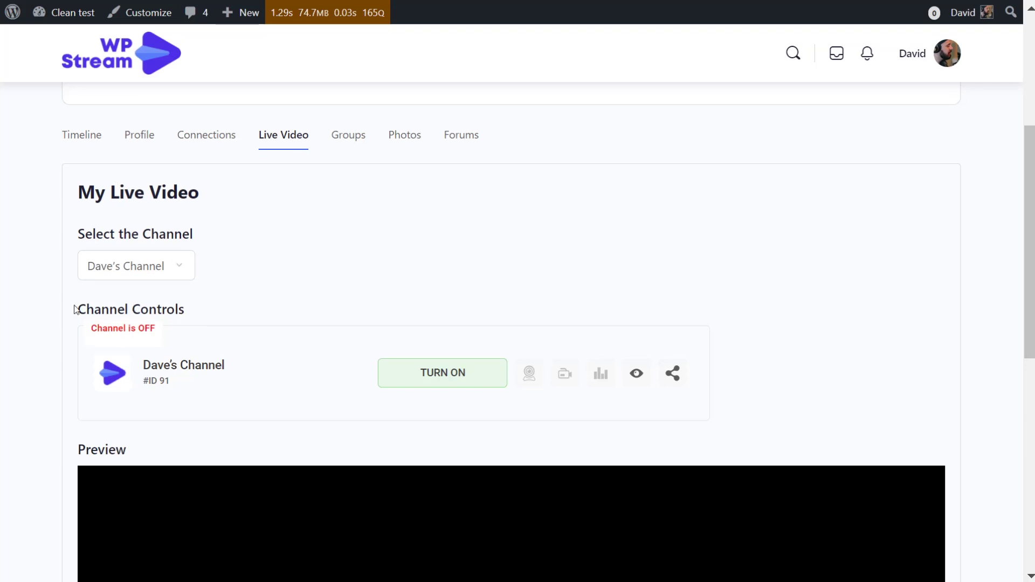
# - Turn on channel ID 91 so it reports Channel is ON
pyautogui.click(473, 379)
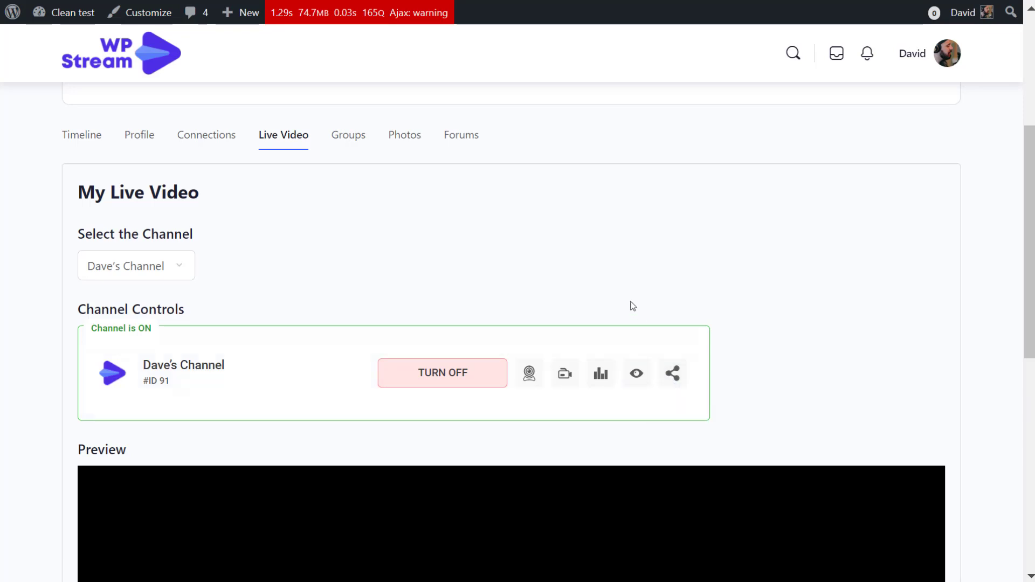
# - Start a webcam broadcast in the Browser Broadcaster, then return to the profile's live video page
pyautogui.click(529, 372)
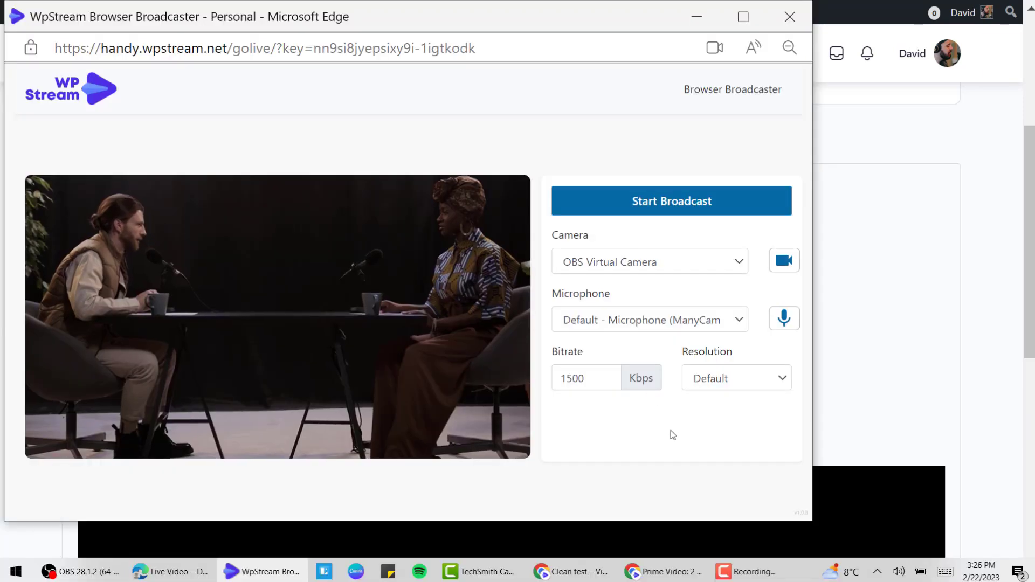
pyautogui.click(685, 215)
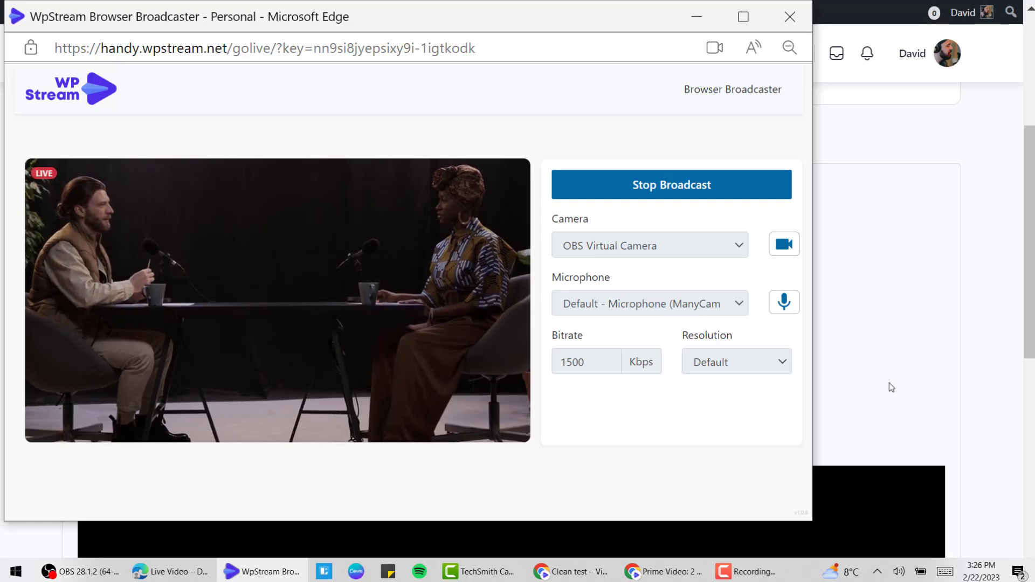
pyautogui.click(930, 371)
# - Scroll the profile page down past the live preview and back up
pyautogui.scroll(-5, 928, 369)
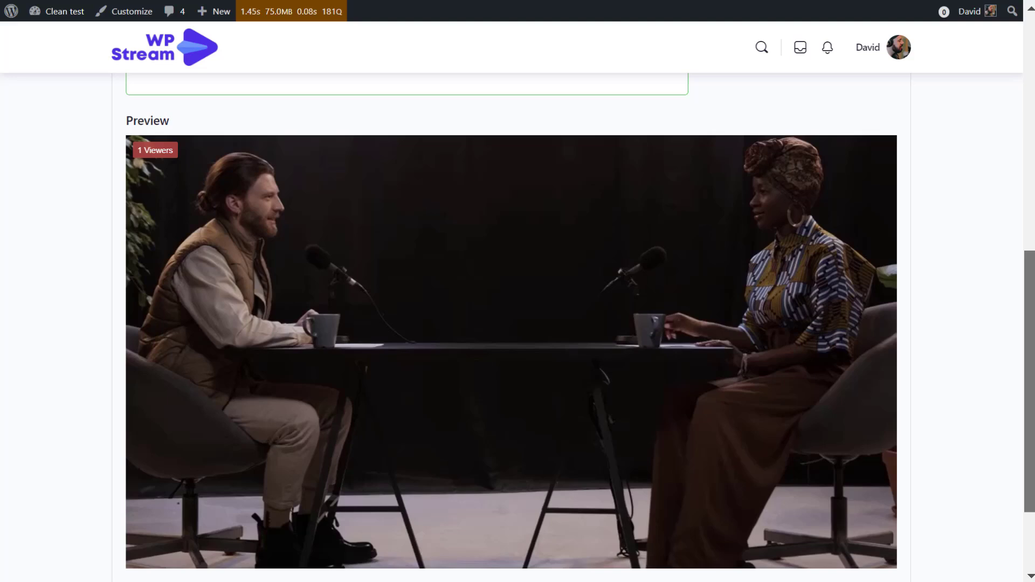
pyautogui.scroll(8, 241, 144)
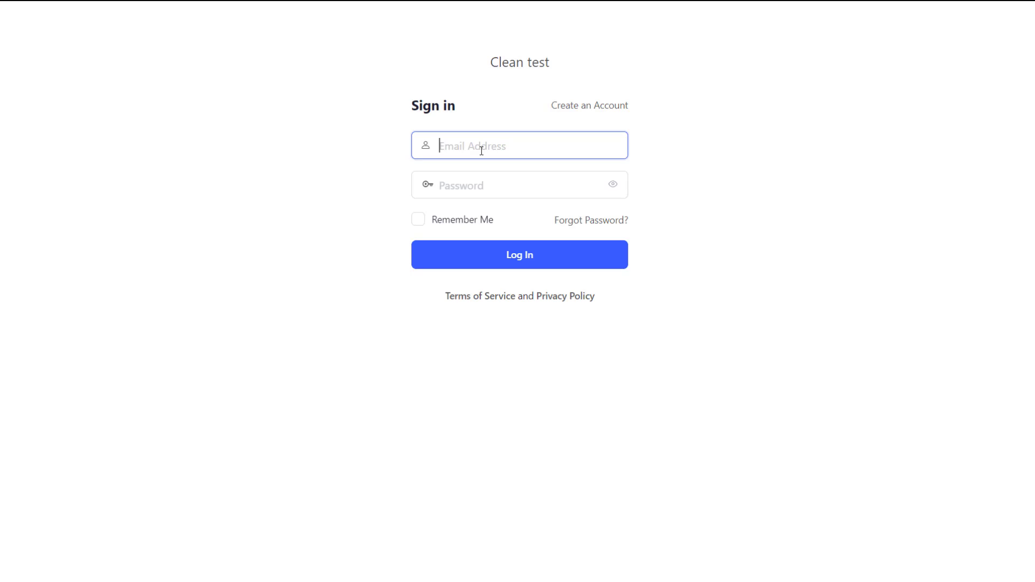
# - Sign in as the regular member and check her Live Video tab for streaming permission
pyautogui.write('mandee')
pyautogui.click(503, 174)
pyautogui.write('•••••••••••••••')
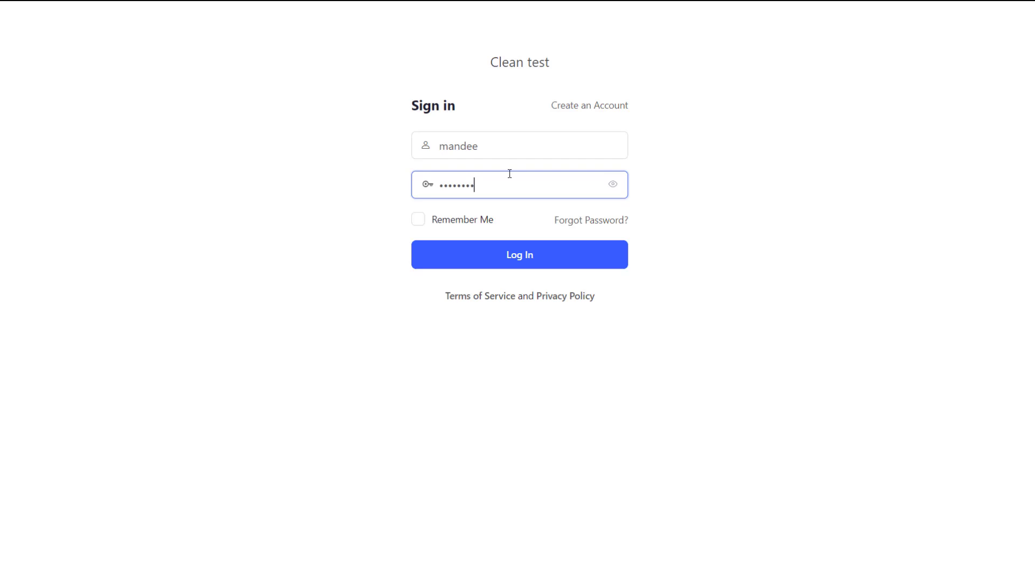
pyautogui.click(550, 266)
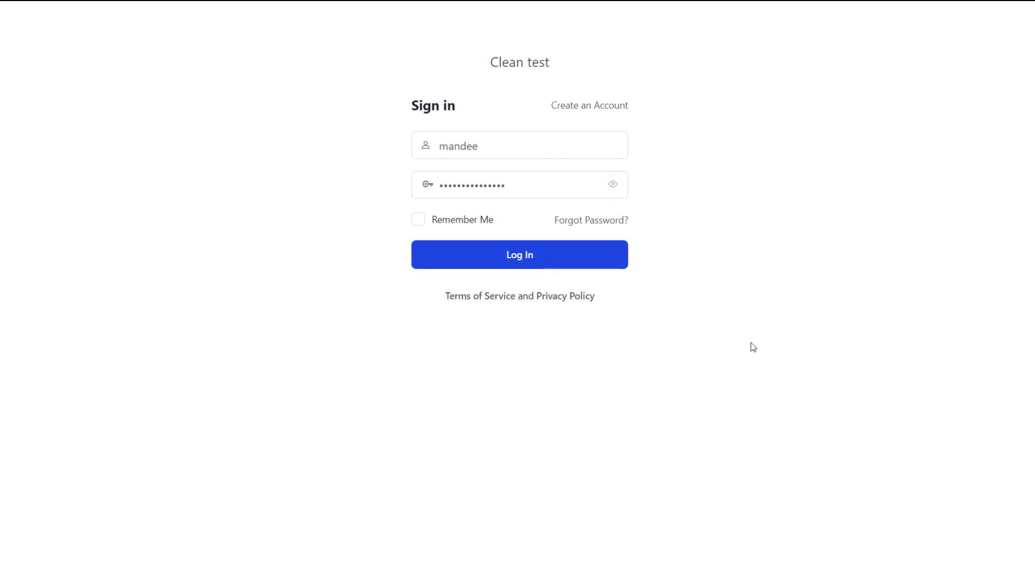
pyautogui.click(321, 348)
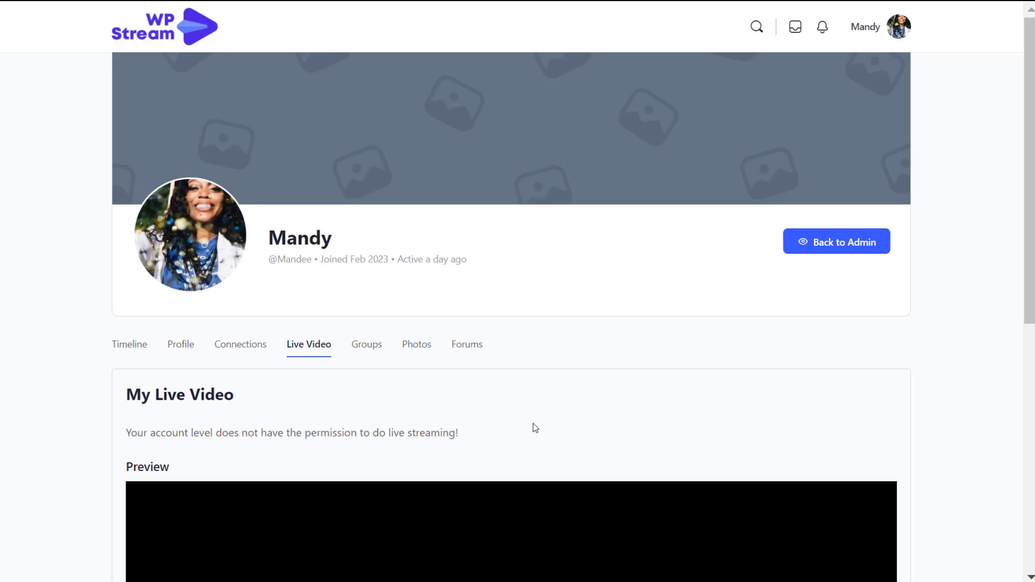
pyautogui.scroll(-3, 513, 308)
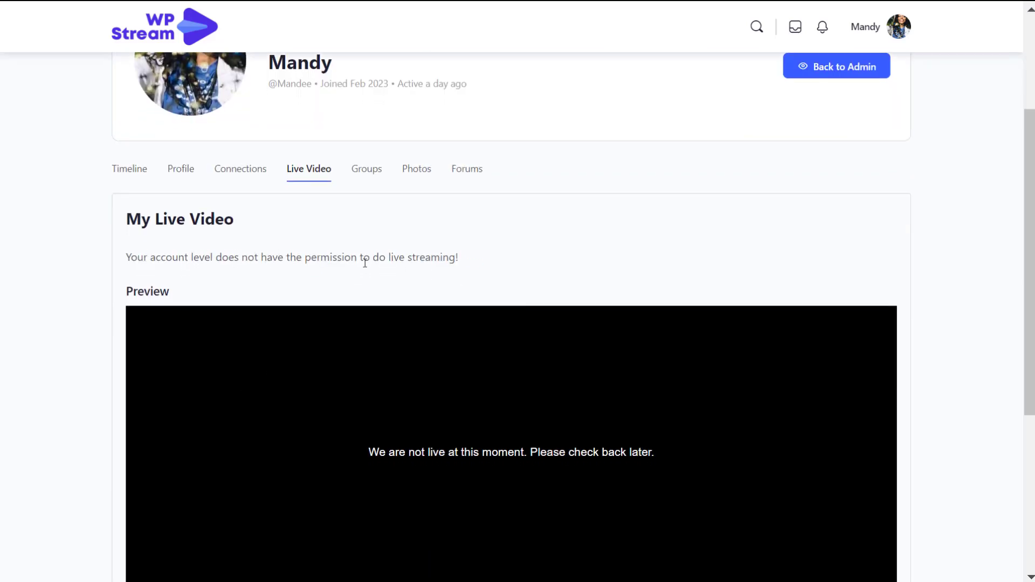
pyautogui.scroll(-1, 1023, 352)
pyautogui.scroll(5, 1006, 394)
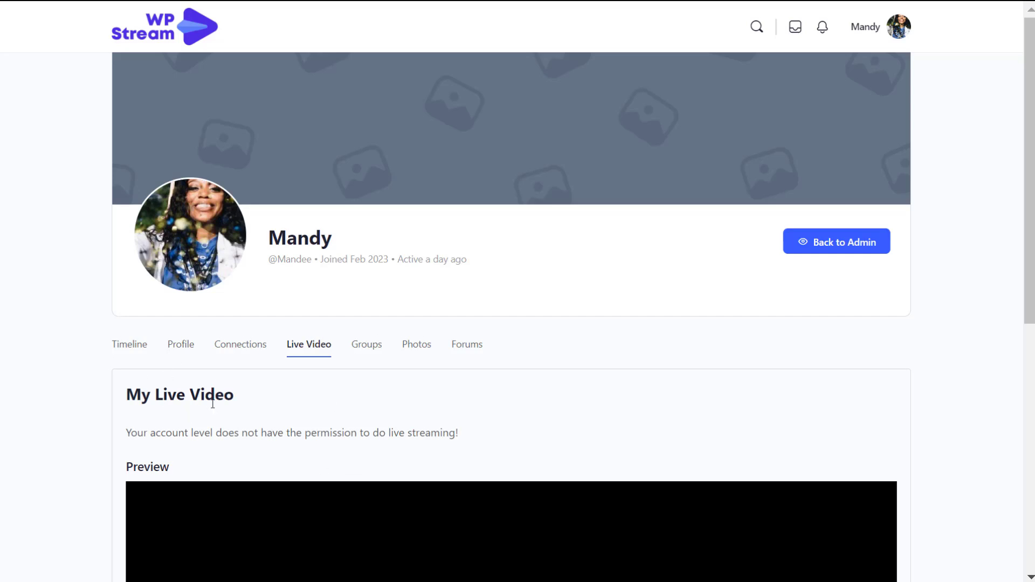
# - Log the member out, sign back in as administrator, and go to the admin area
pyautogui.moveTo(868, 27)
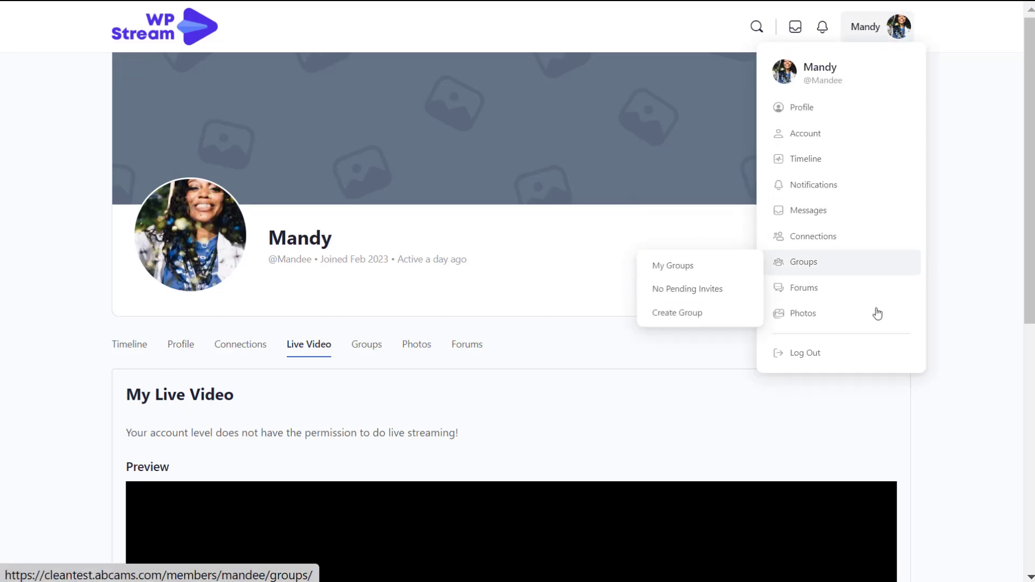
pyautogui.click(856, 366)
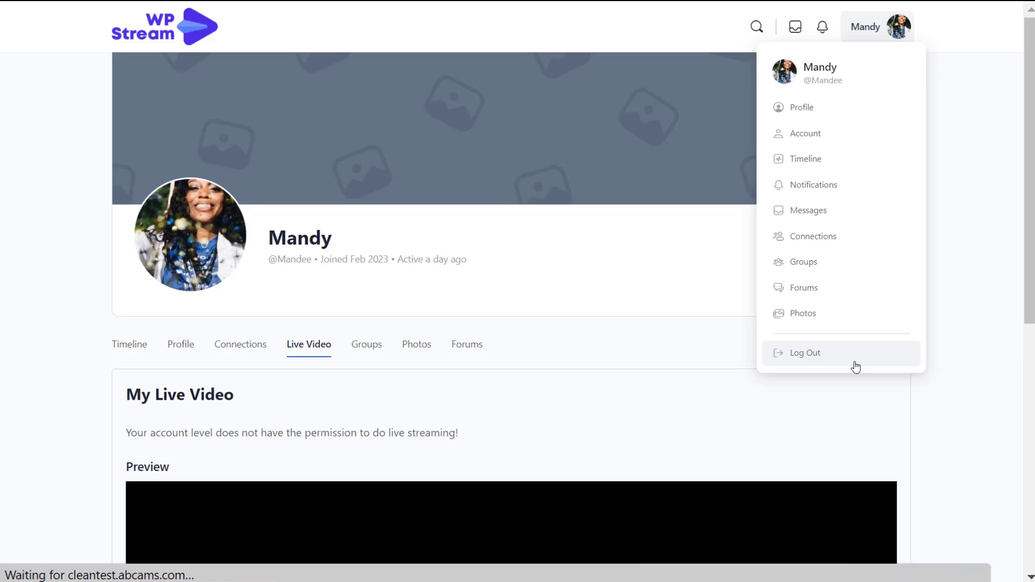
pyautogui.click(814, 27)
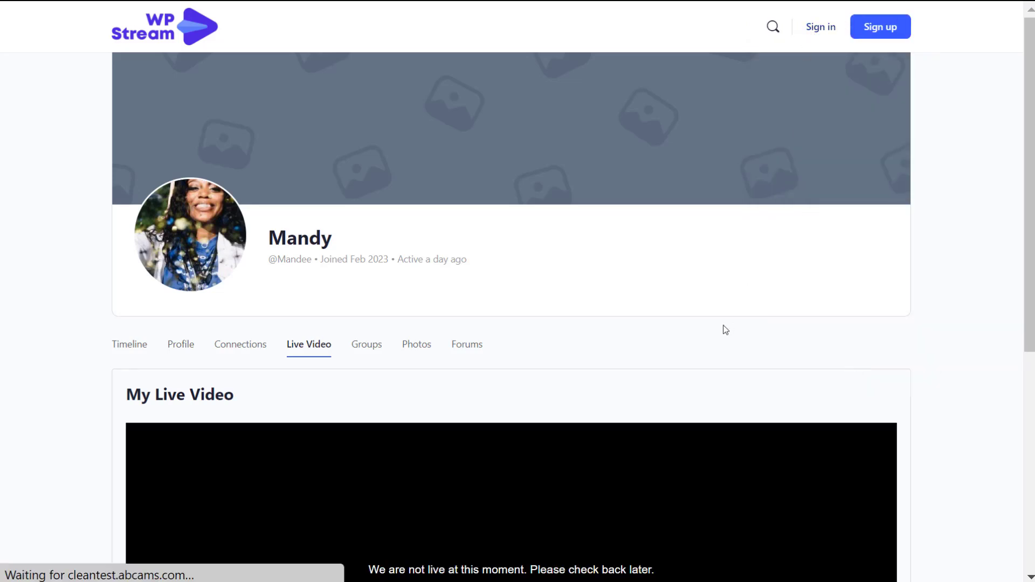
pyautogui.click(546, 264)
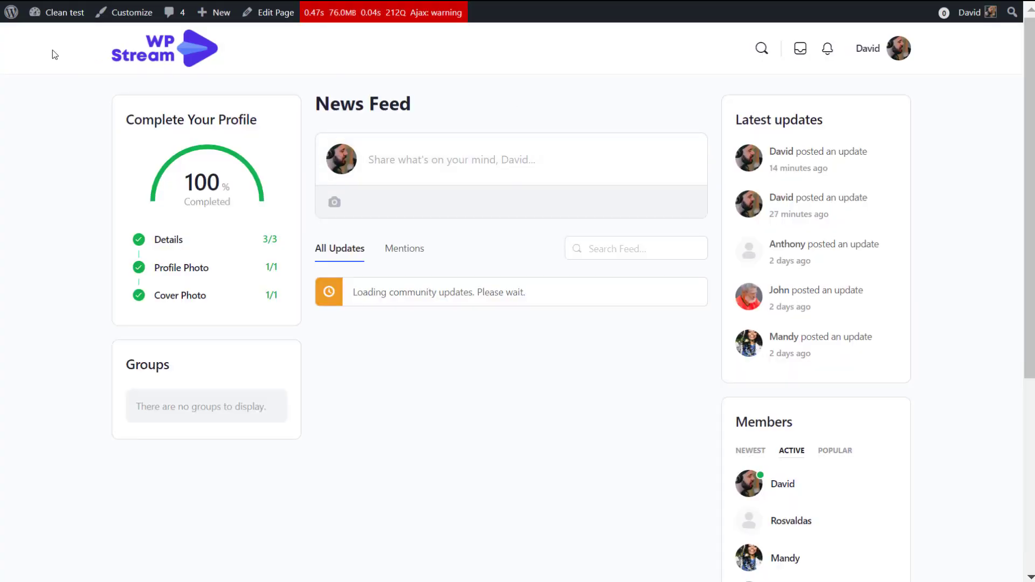
pyautogui.click(12, 12)
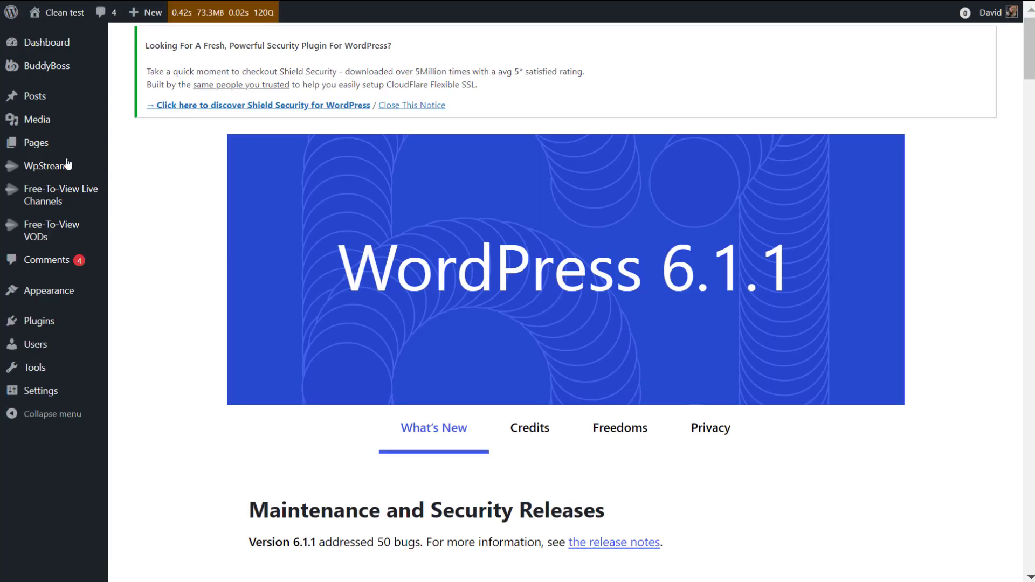
pyautogui.scroll(-2, 170, 269)
# - Select Editor, Author, Contributor and Subscriber under Non-Admin User Roles Allowed to Broadcast, then save
pyautogui.moveTo(111, 165)
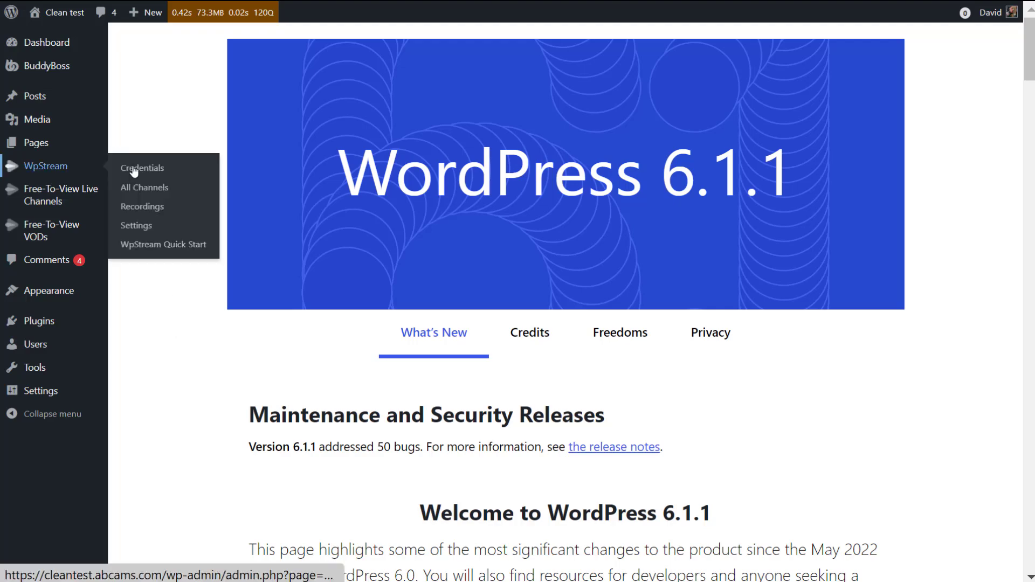
pyautogui.click(156, 227)
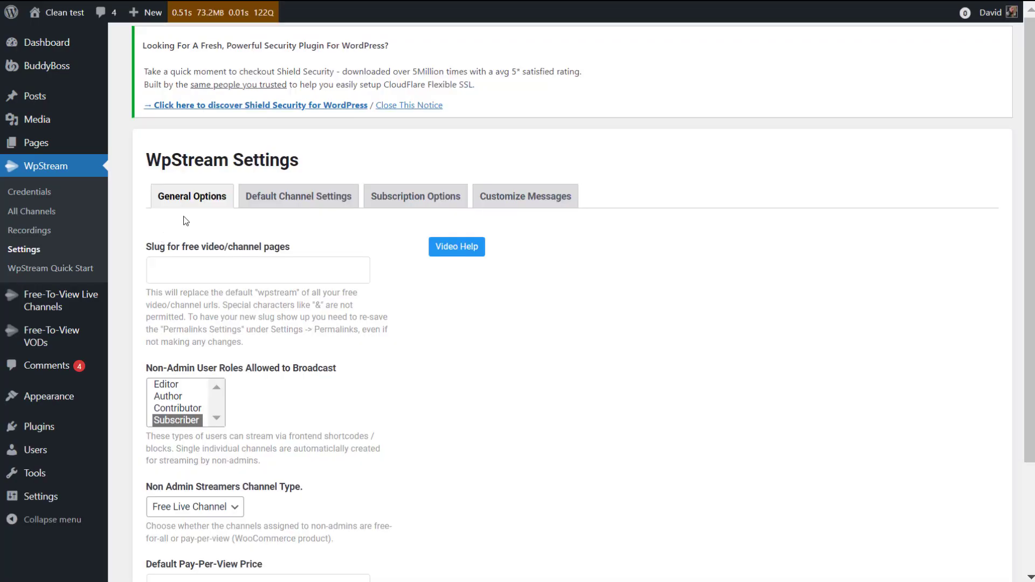
pyautogui.click(201, 389)
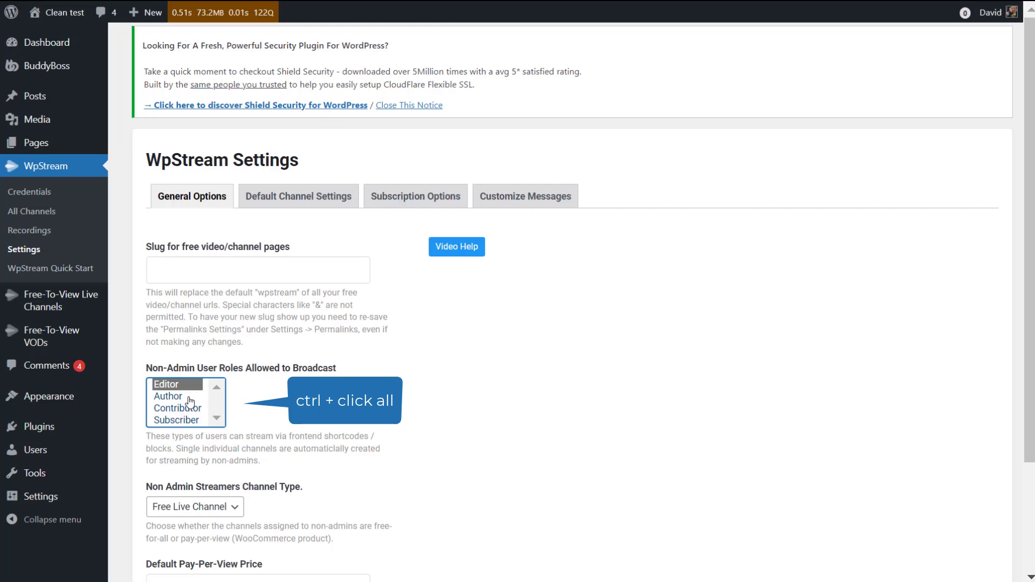
pyautogui.keyDown('ctrl'); pyautogui.click(190, 402); pyautogui.keyUp('ctrl')
pyautogui.keyDown('ctrl'); pyautogui.click(180, 408); pyautogui.keyUp('ctrl')
pyautogui.keyDown('ctrl'); pyautogui.click(187, 420); pyautogui.keyUp('ctrl')
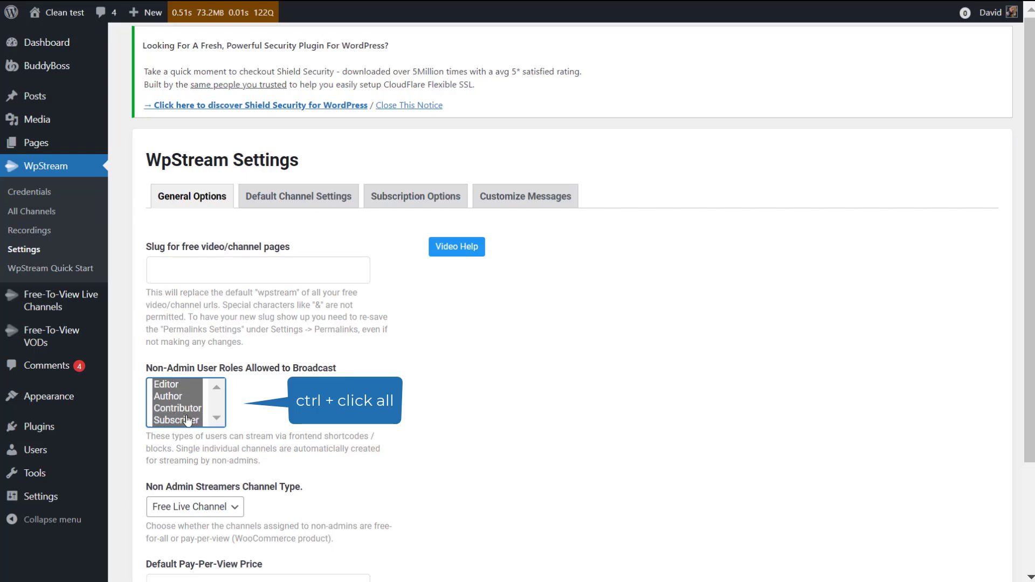
pyautogui.scroll(-3, 344, 424)
pyautogui.click(210, 502)
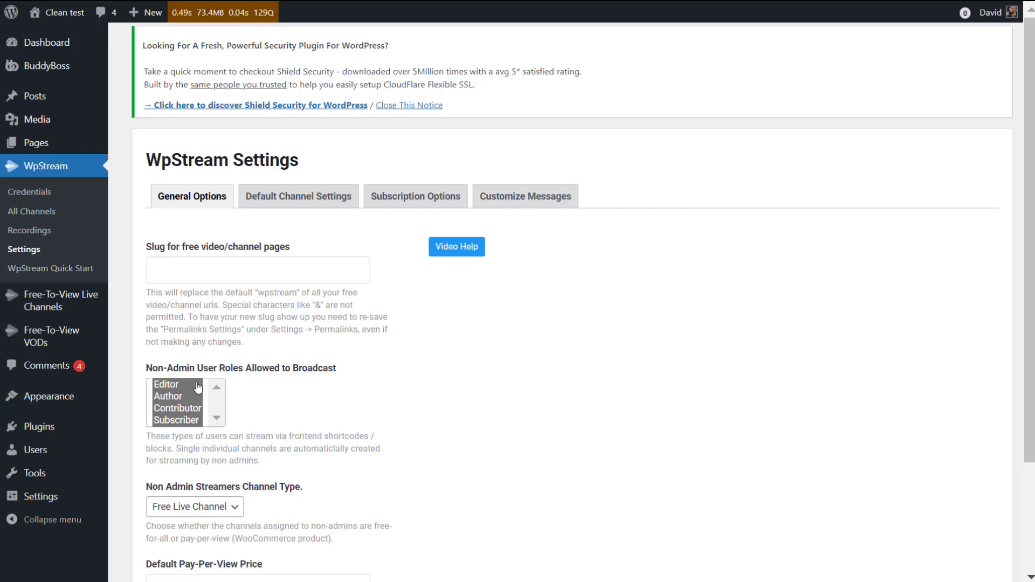
# - From All Users, set the demo user's Role to Subscriber and update the user
pyautogui.moveTo(36, 457)
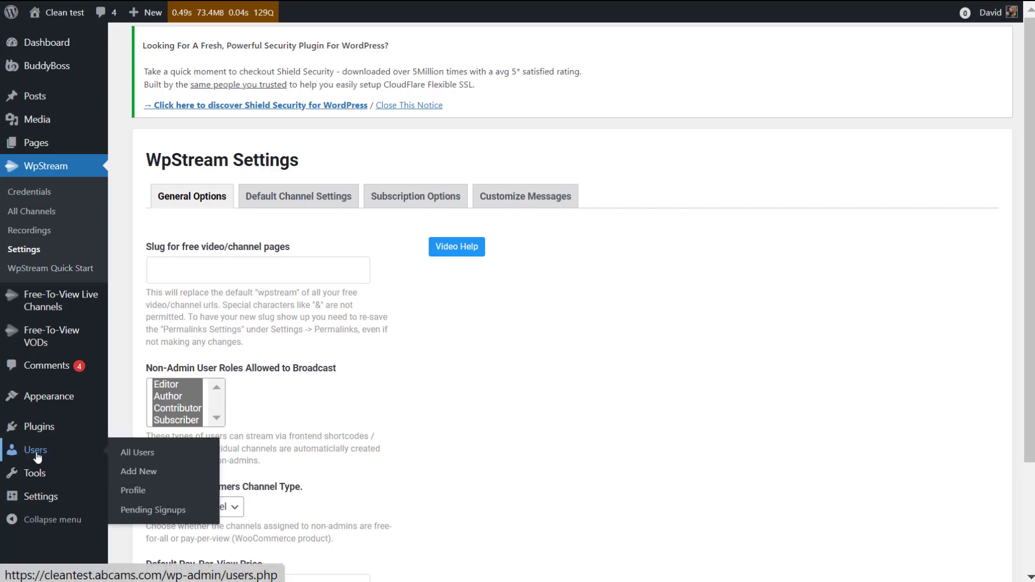
pyautogui.click(135, 453)
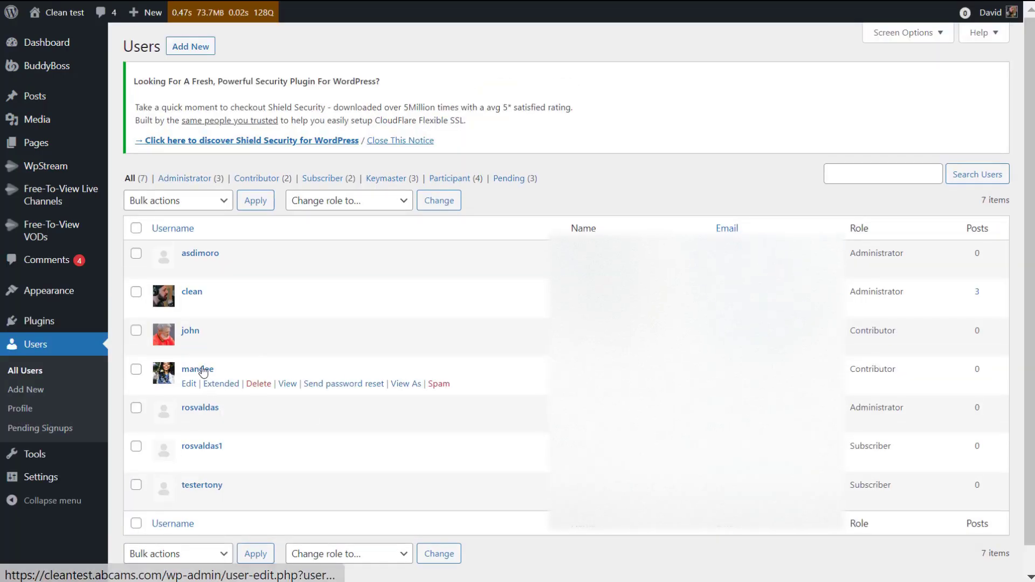
pyautogui.click(200, 363)
pyautogui.scroll(-6, 202, 372)
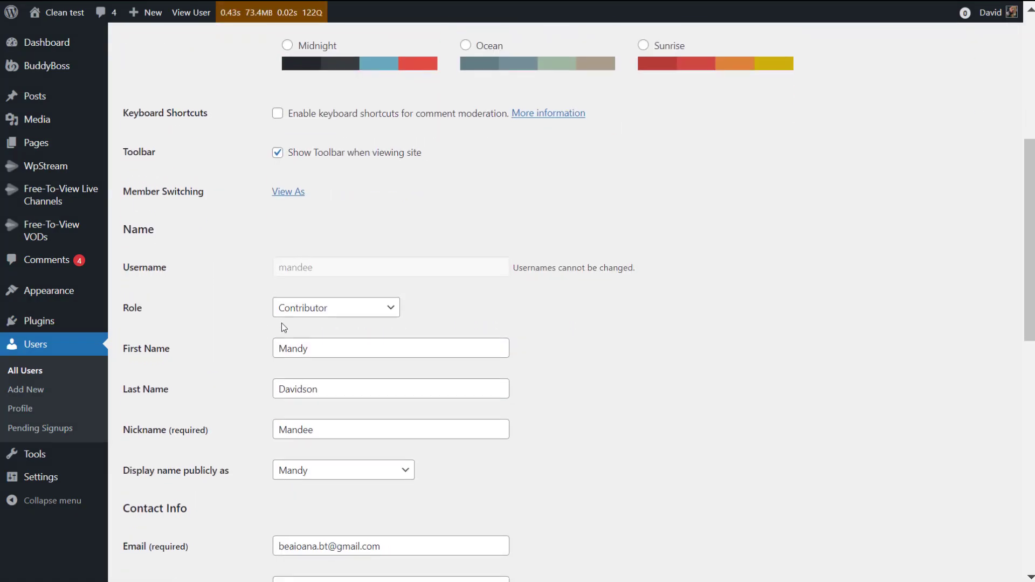
pyautogui.click(291, 311)
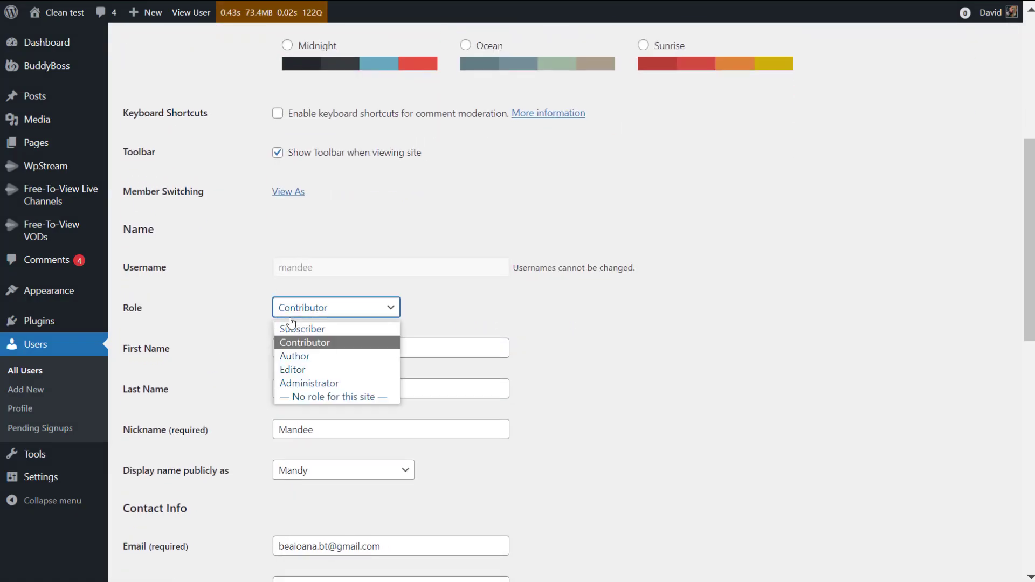
pyautogui.click(359, 330)
pyautogui.scroll(-12, 668, 442)
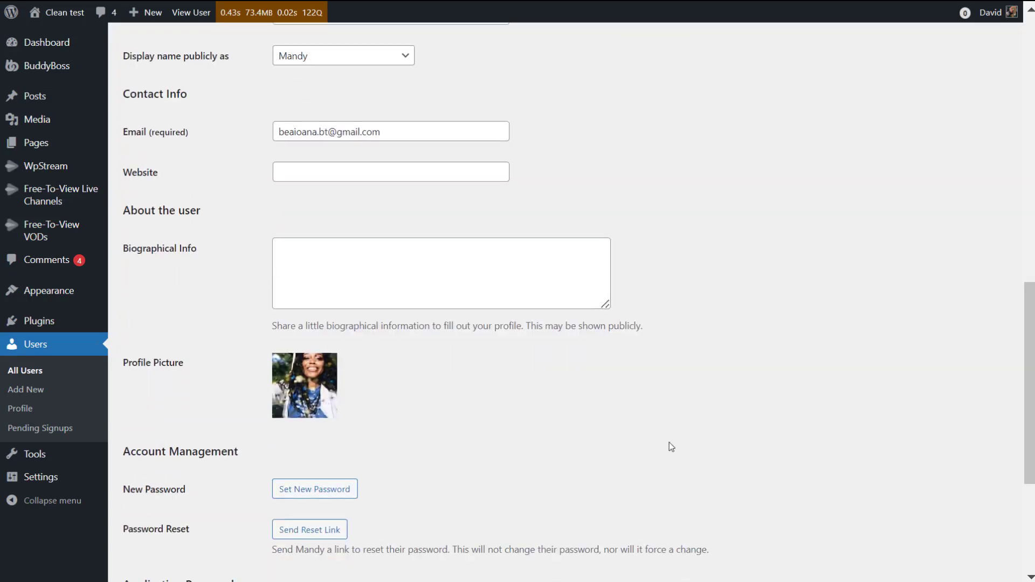
pyautogui.click(183, 518)
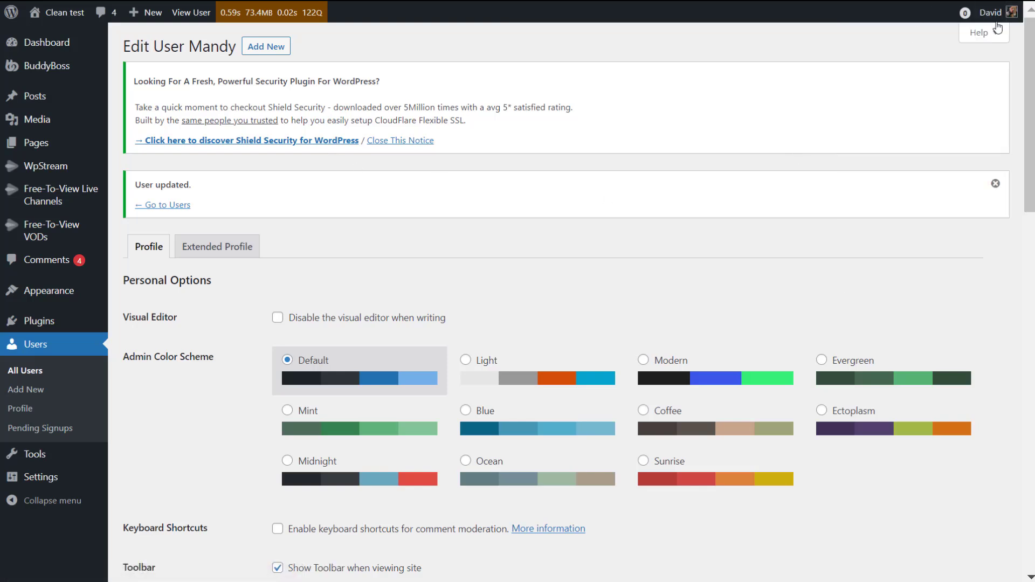
pyautogui.moveTo(1012, 20)
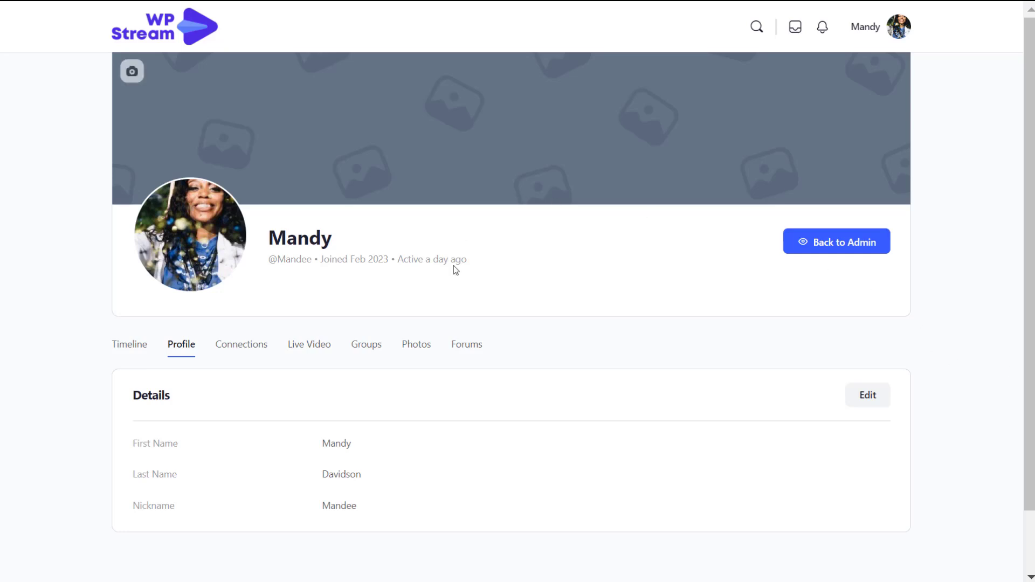
# - Select the member's channel, ID 79, on her Live Video tab and turn it ON
pyautogui.click(321, 352)
pyautogui.scroll(-3, 965, 323)
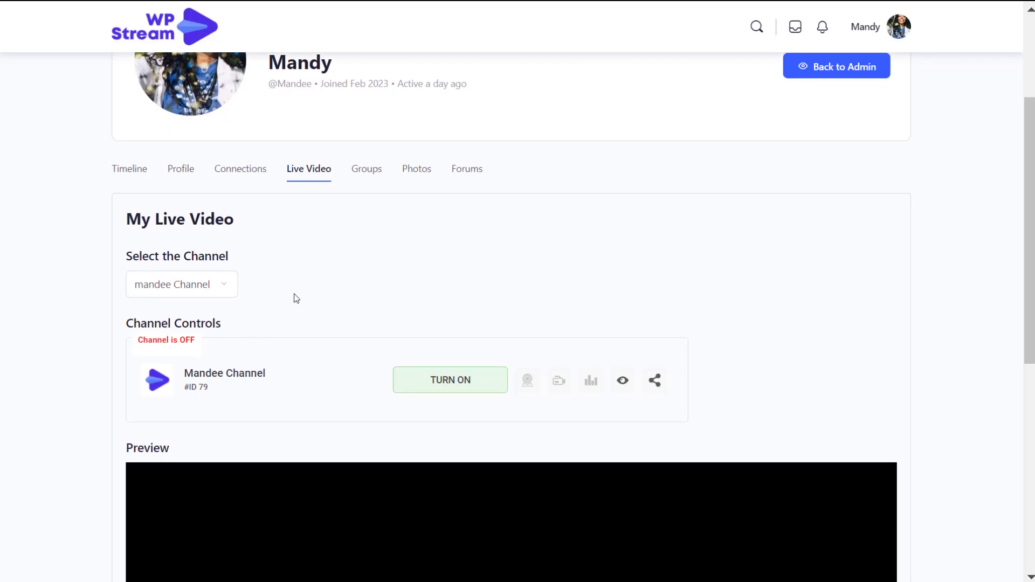
pyautogui.click(216, 289)
pyautogui.click(188, 309)
pyautogui.click(447, 312)
pyautogui.scroll(-6, 854, 416)
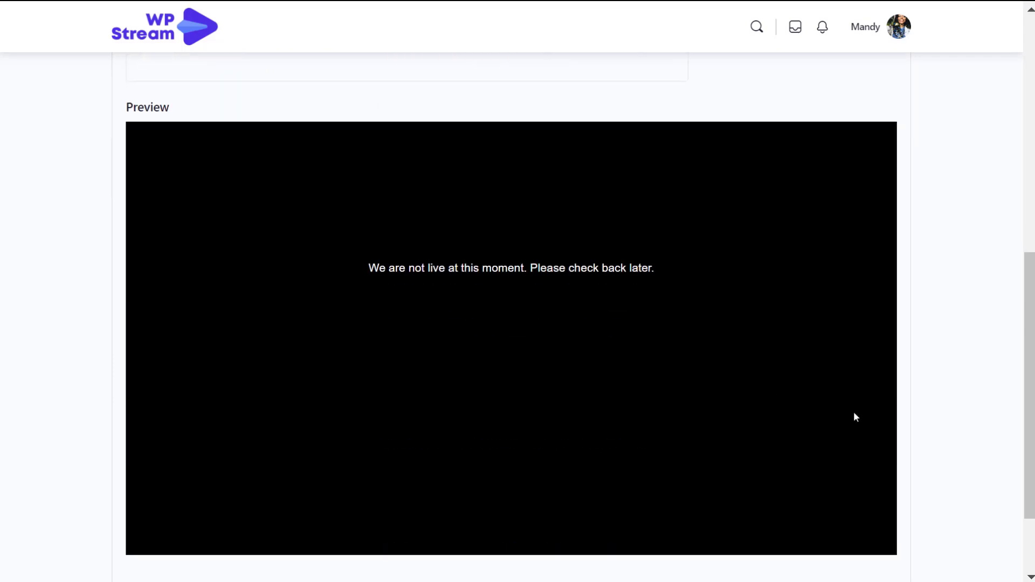
pyautogui.scroll(5, 494, 309)
pyautogui.click(474, 299)
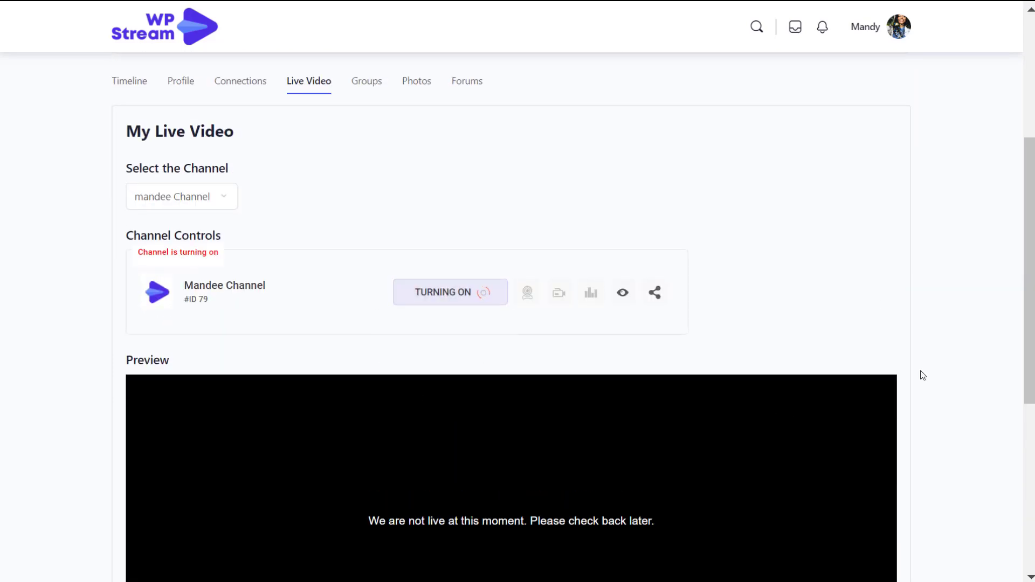
pyautogui.scroll(5, 920, 374)
pyautogui.scroll(-5, 936, 381)
pyautogui.scroll(-1, 935, 383)
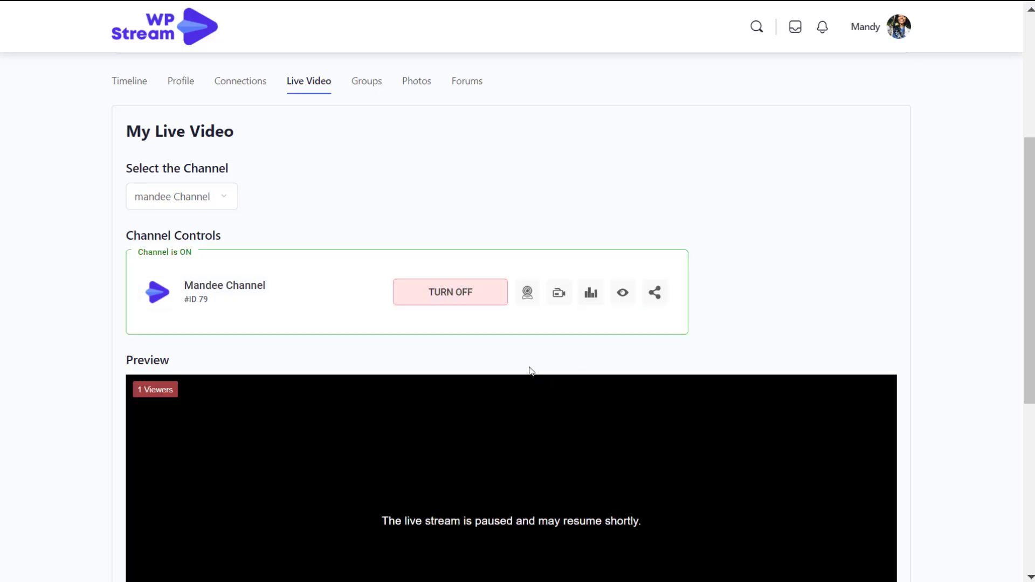
# - Start a webcam broadcast in the Browser Broadcaster, then return to the profile to check the stream
pyautogui.click(527, 292)
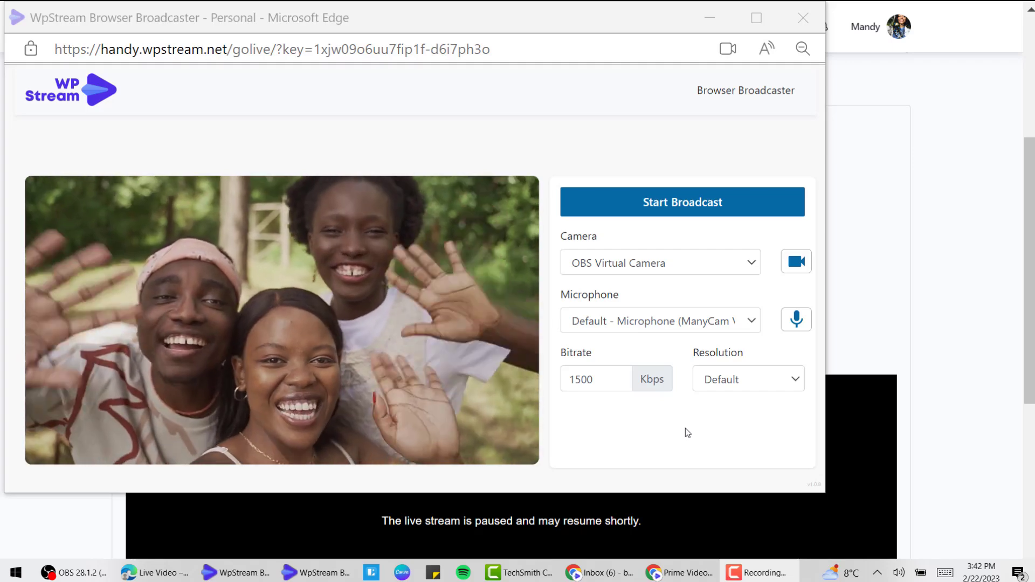
pyautogui.click(728, 247)
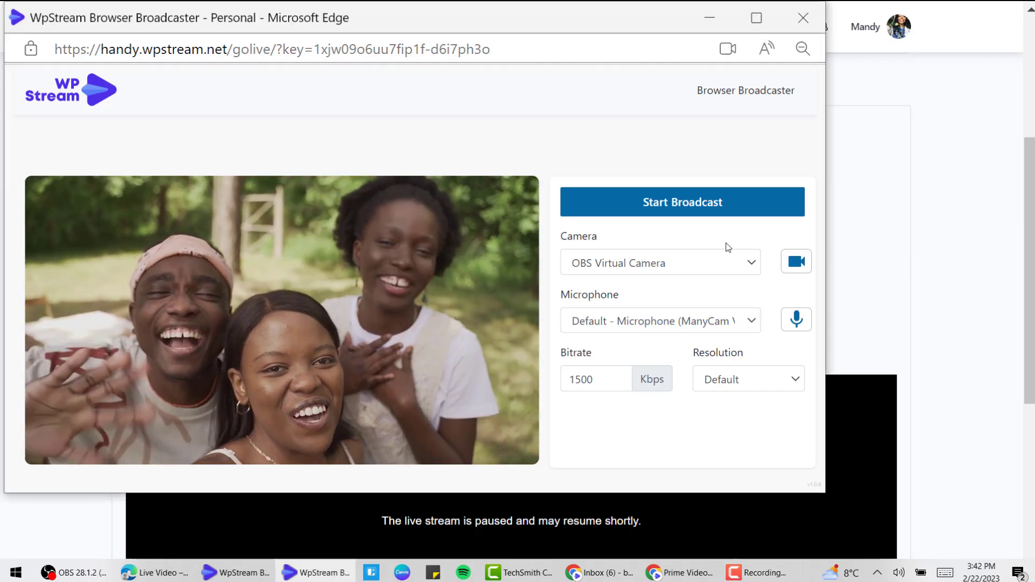
pyautogui.click(671, 209)
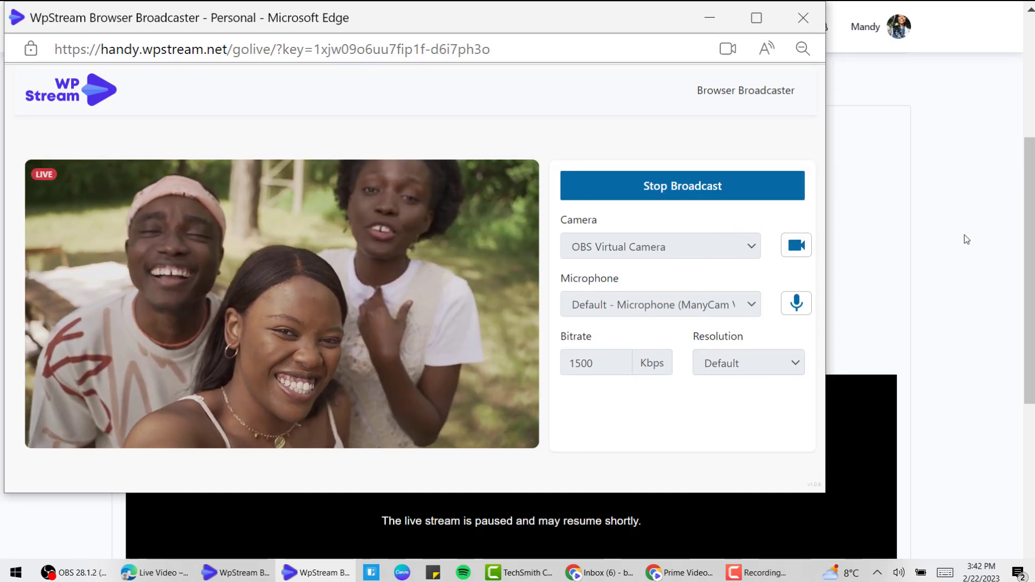
pyautogui.click(966, 239)
pyautogui.scroll(-3, 960, 356)
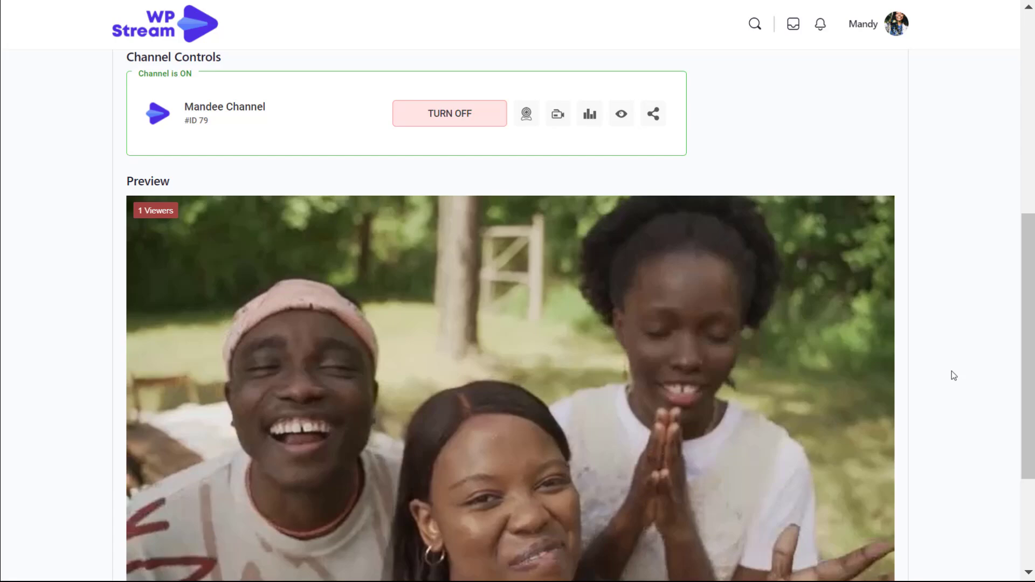
pyautogui.scroll(-2, 952, 371)
pyautogui.scroll(10, 381, 427)
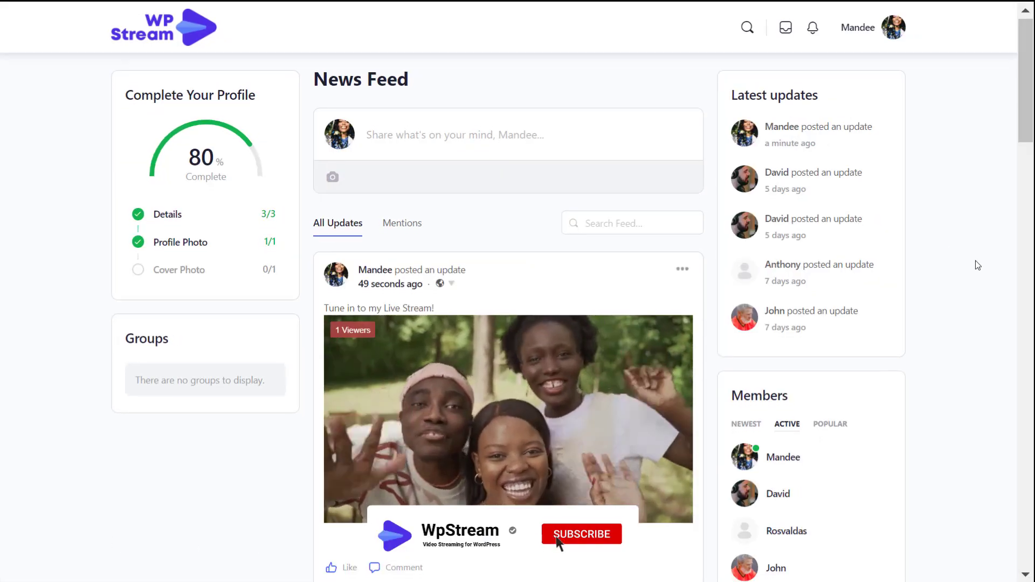
# - Dock the live video back inline in the News Feed post and open a comment box beneath it
pyautogui.scroll(-2, 975, 260)
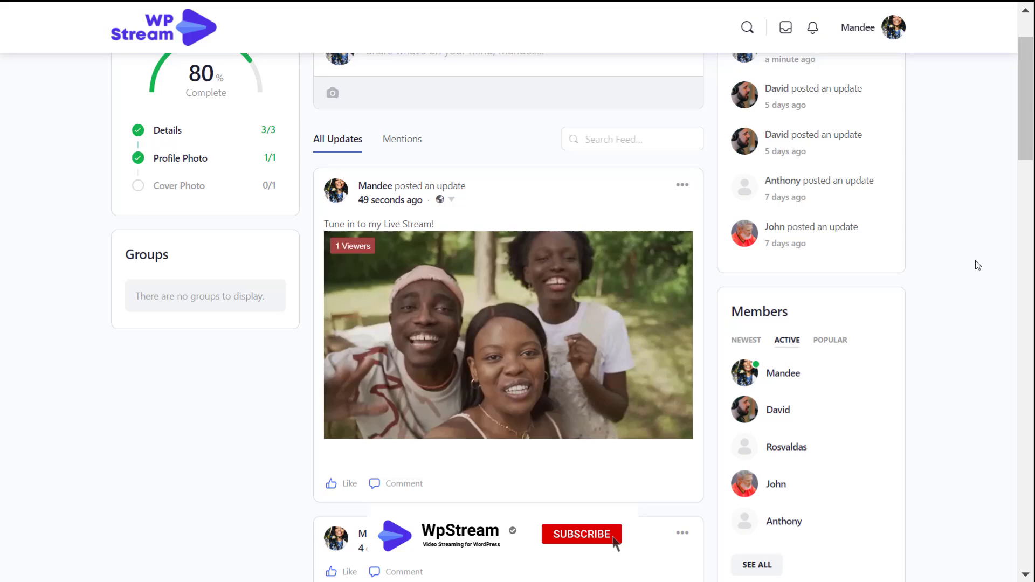
pyautogui.scroll(-2, 975, 264)
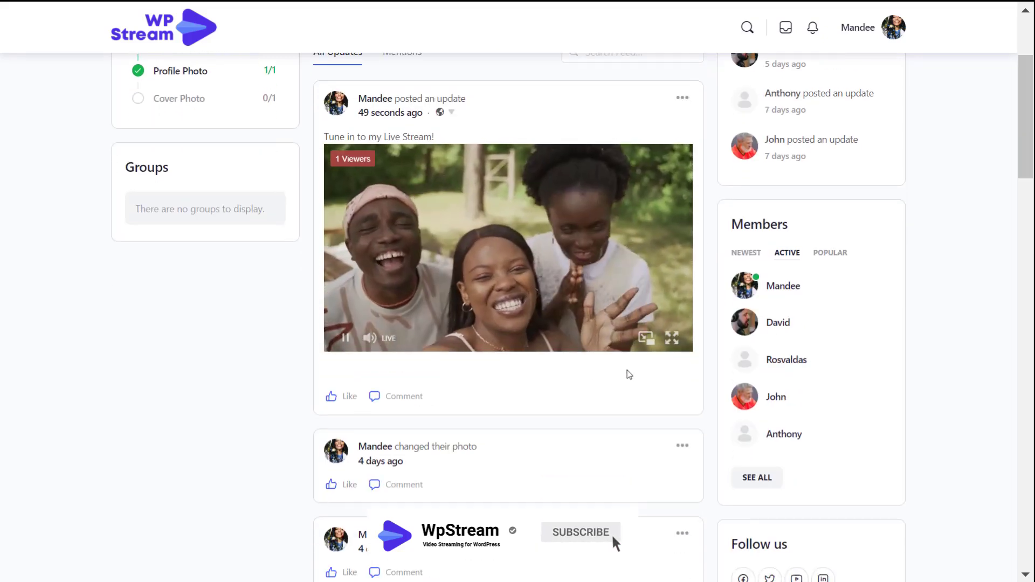
pyautogui.scroll(-4, 609, 427)
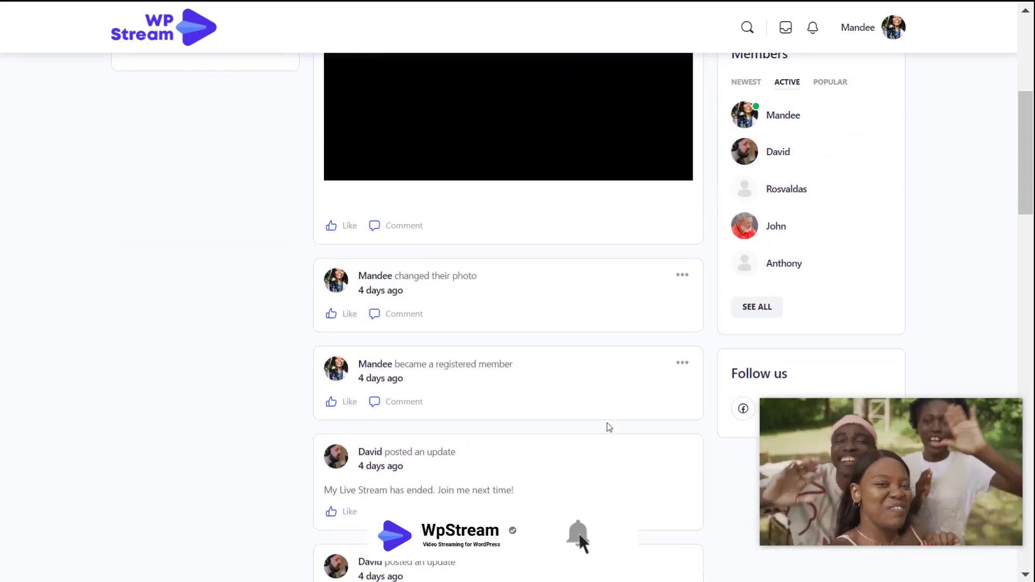
pyautogui.scroll(-13, 609, 427)
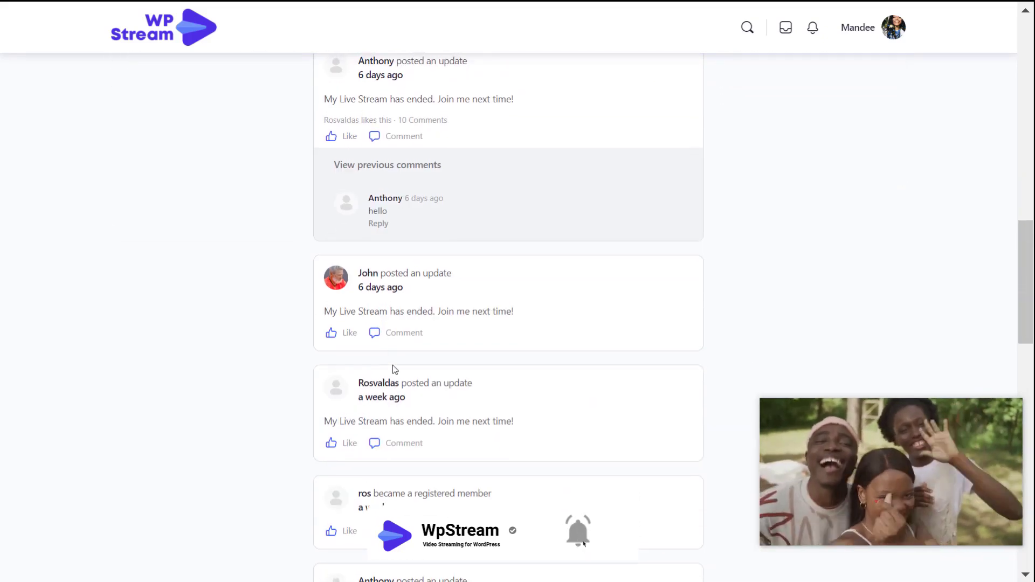
pyautogui.scroll(20, 392, 365)
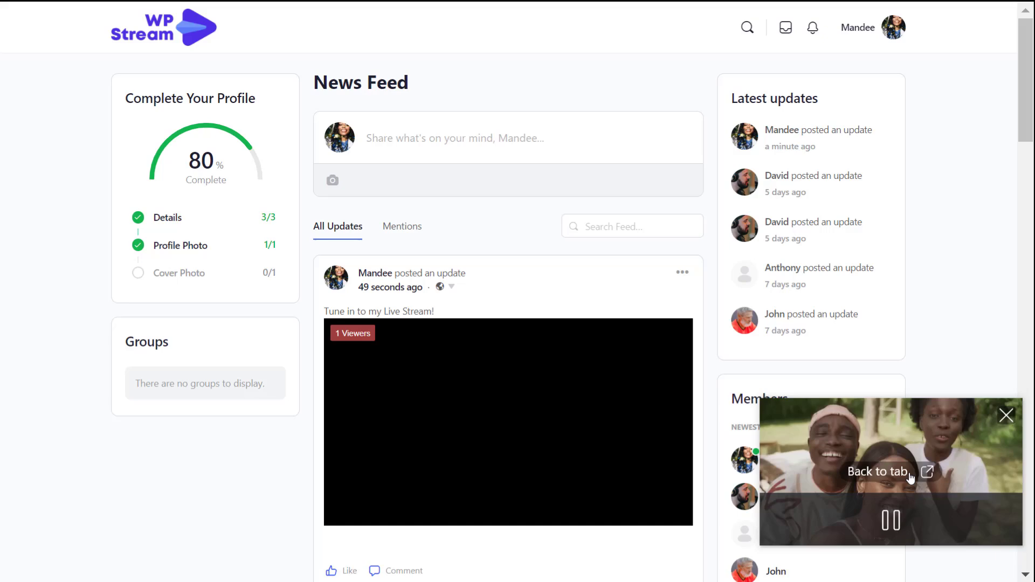
pyautogui.click(910, 477)
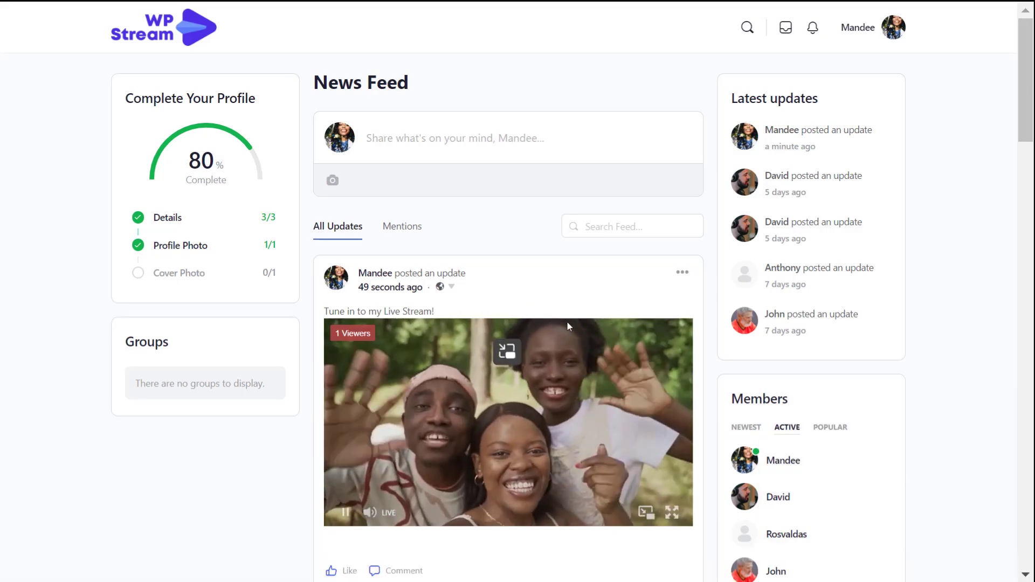
pyautogui.scroll(-2, 566, 299)
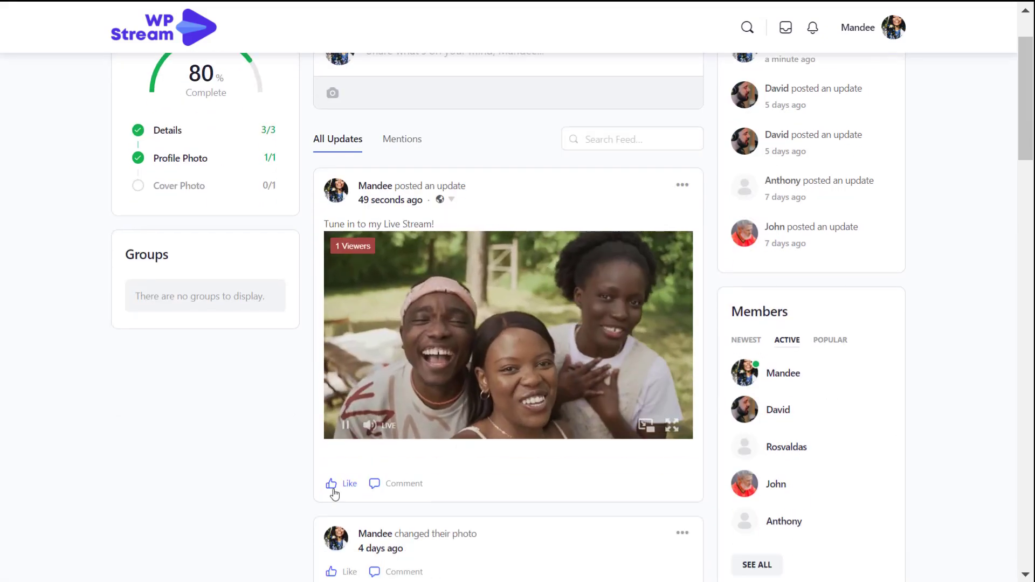
pyautogui.click(401, 485)
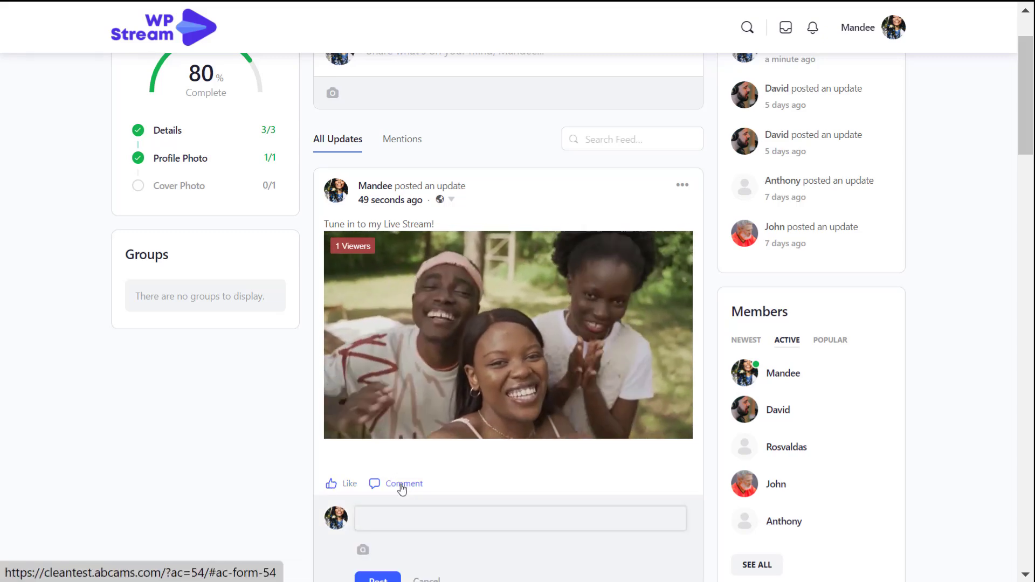
pyautogui.scroll(-3, 404, 512)
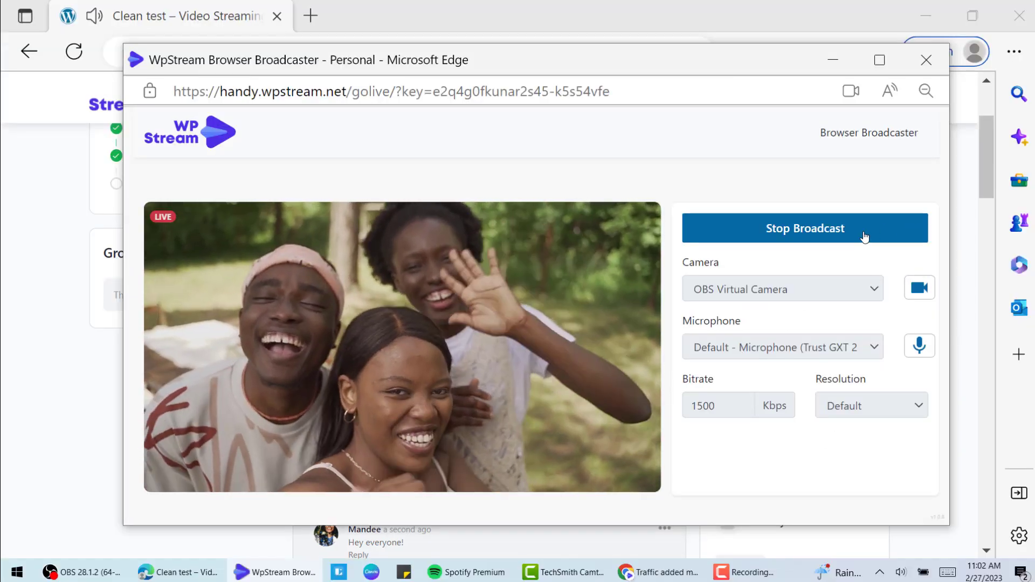
# - Stop the live broadcast so the news feed stream shows as paused
pyautogui.click(869, 243)
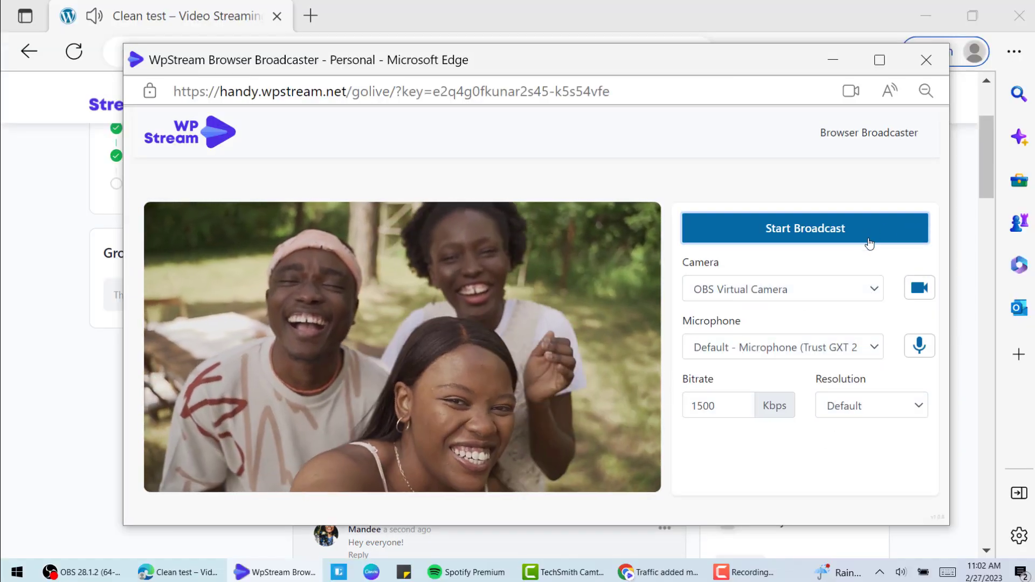